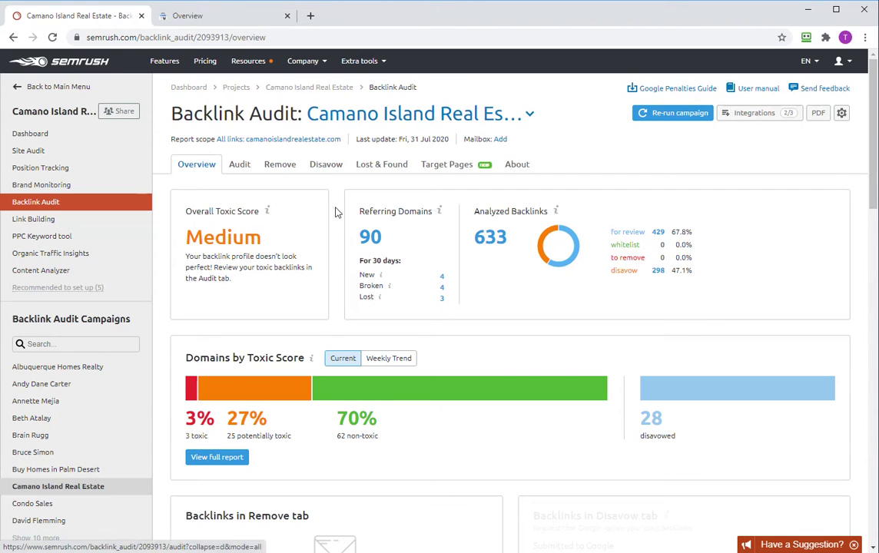
Open the Backlink Audit from the Camano Island Real Estate project dashboard and check which integrations are connected.
{"action": "left_click", "coordinate": [308, 88]}
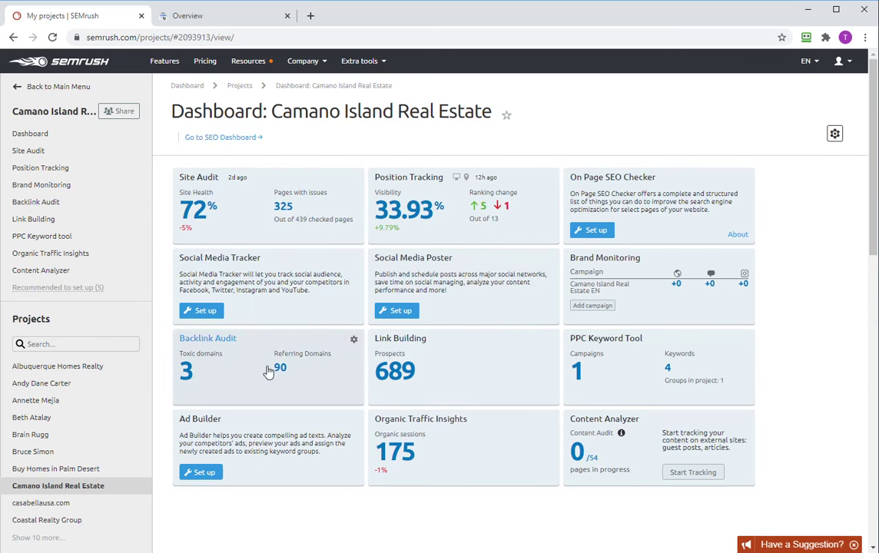
{"action": "left_click", "coordinate": [217, 343]}
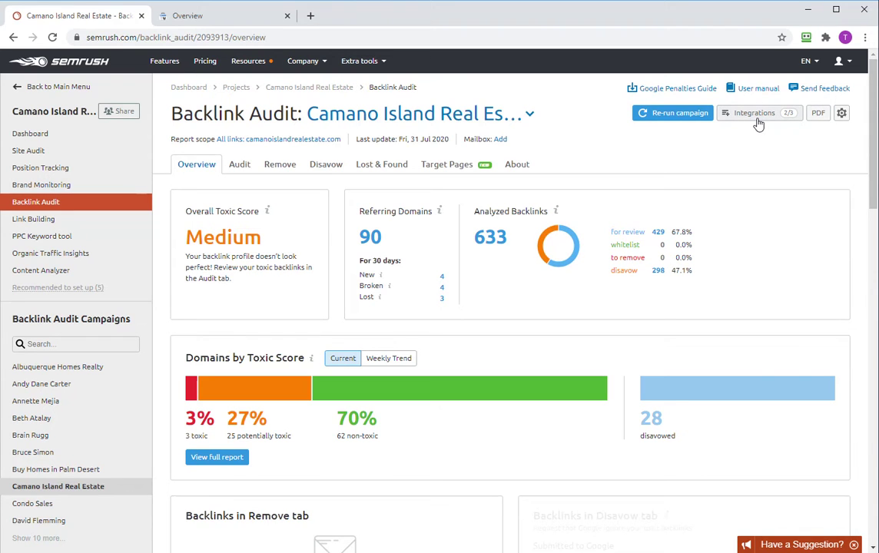
{"action": "left_click", "coordinate": [755, 119]}
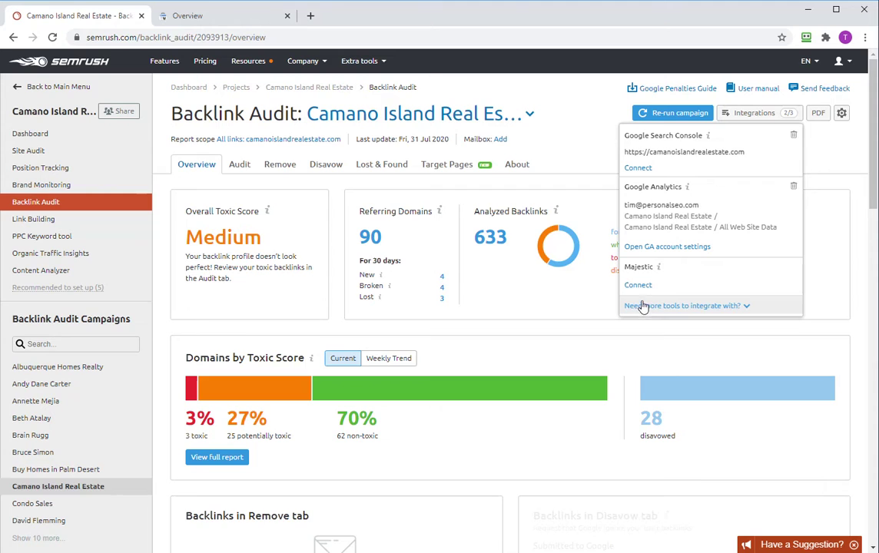
{"action": "left_click", "coordinate": [571, 142]}
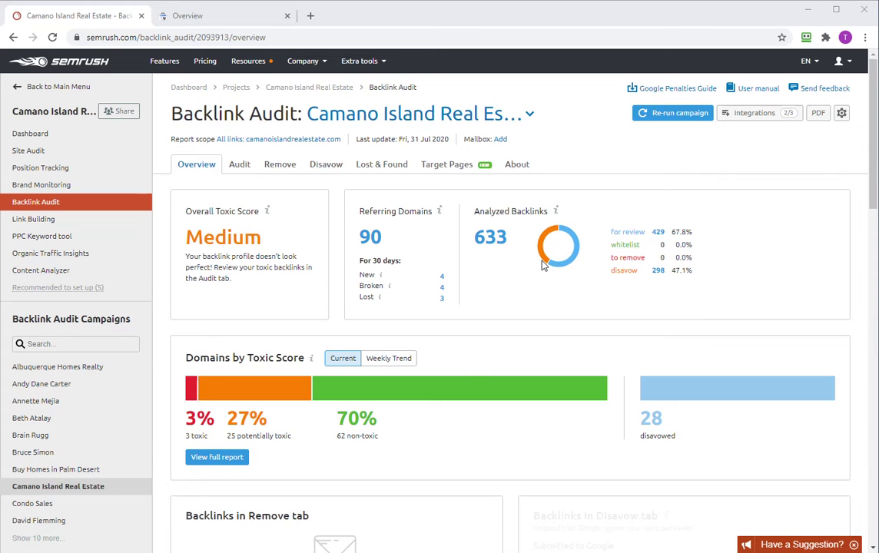
Review the analyzed backlinks and toxic score overview, including the for-review category, and open the full report of domains by toxic score.
{"action": "scroll", "coordinate": [538, 275], "scroll_direction": "down", "scroll_amount": 3}
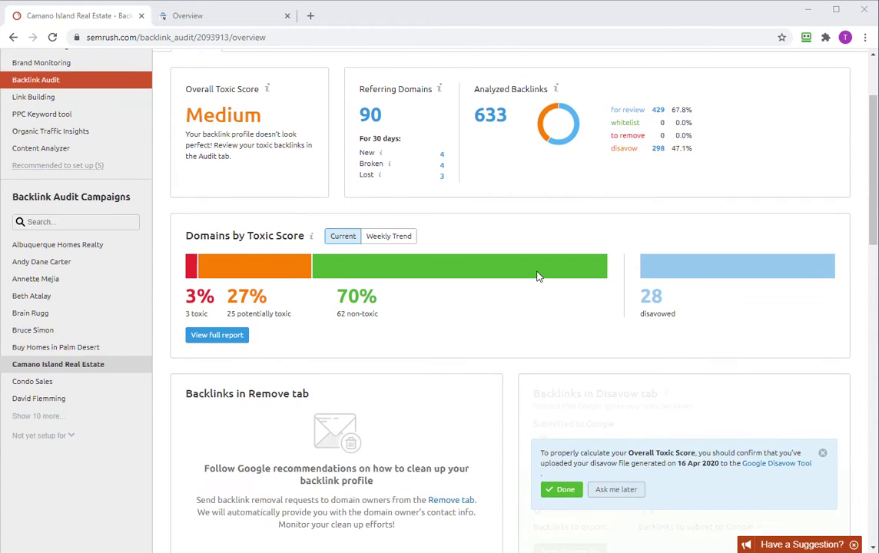
{"action": "scroll", "coordinate": [540, 273], "scroll_direction": "up", "scroll_amount": 3}
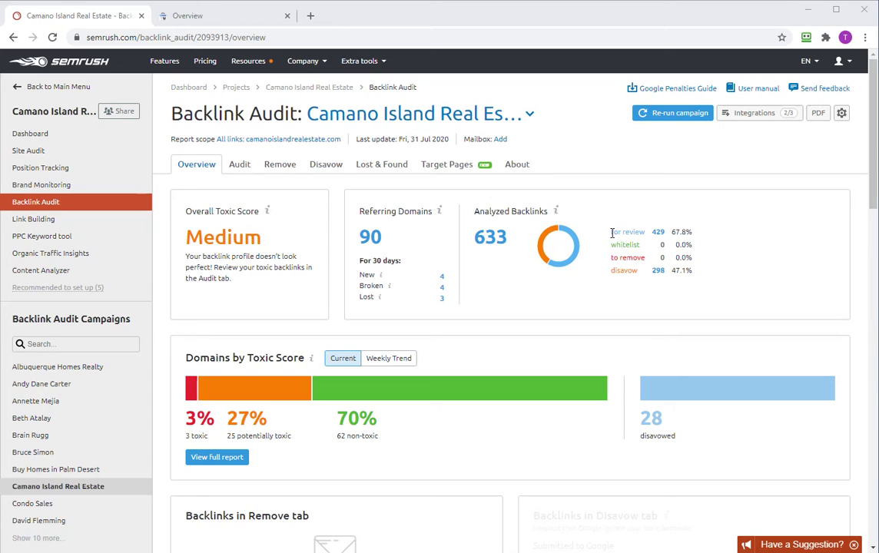
{"action": "left_click_drag", "start_coordinate": [613, 231], "coordinate": [655, 240]}
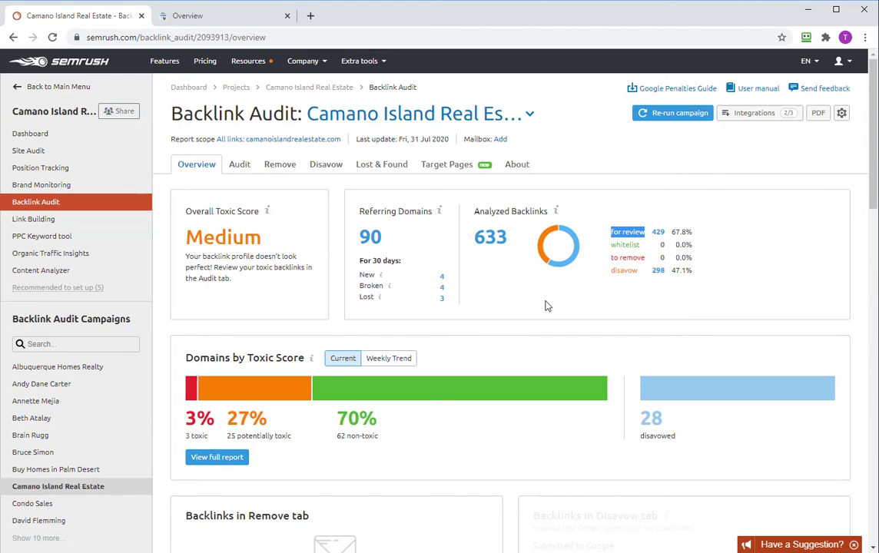
{"action": "scroll", "coordinate": [535, 325], "scroll_direction": "down", "scroll_amount": 1}
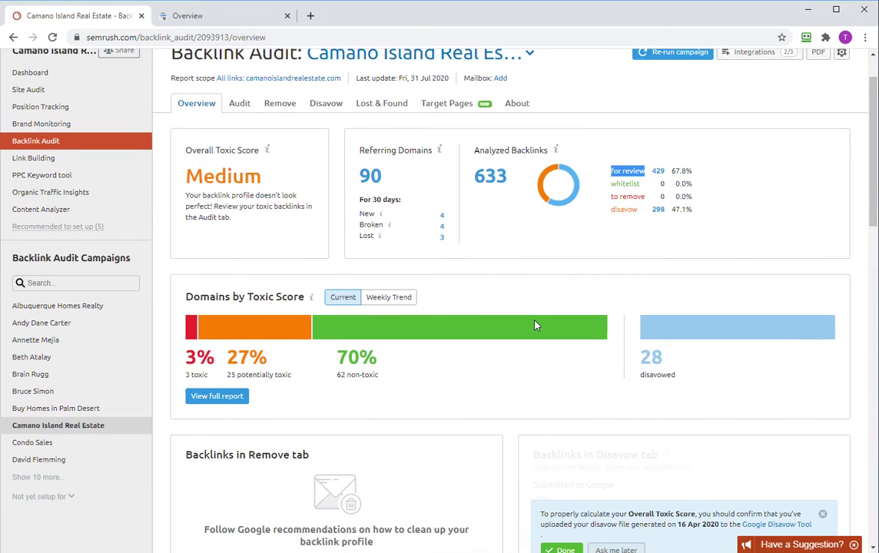
{"action": "scroll", "coordinate": [534, 323], "scroll_direction": "down", "scroll_amount": 1}
{"action": "scroll", "coordinate": [514, 329], "scroll_direction": "down", "scroll_amount": 1}
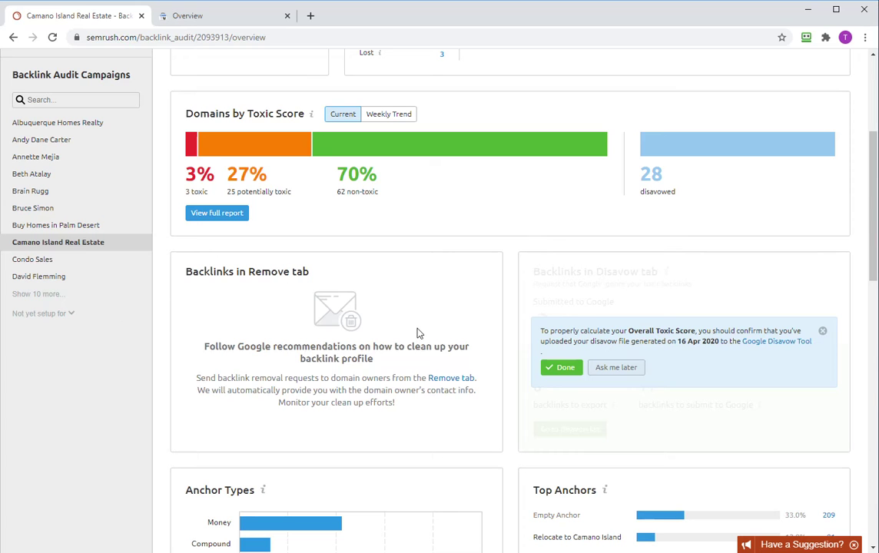
{"action": "scroll", "coordinate": [417, 332], "scroll_direction": "up", "scroll_amount": 1}
{"action": "left_click", "coordinate": [219, 336]}
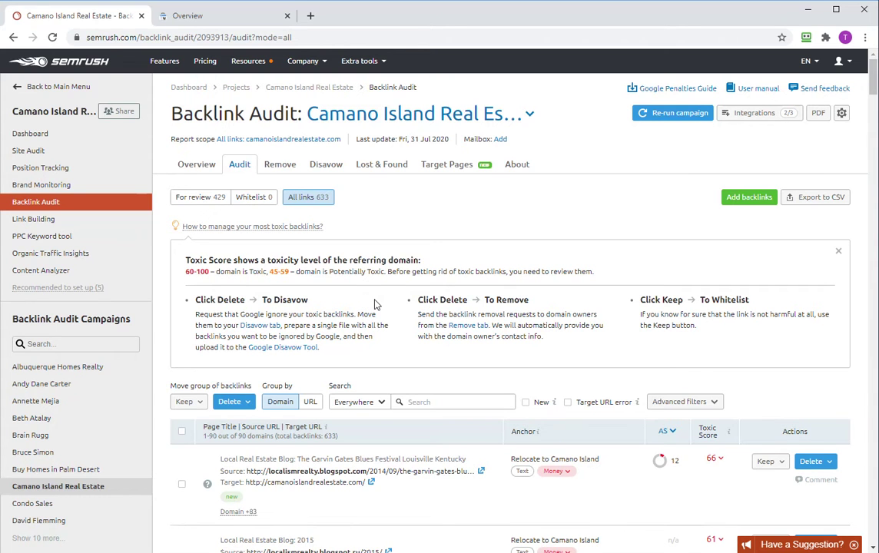
View the target page of the first listed backlink, the Garvin Gates Blues Festival post, and return to the audit list.
{"action": "scroll", "coordinate": [375, 305], "scroll_direction": "down", "scroll_amount": 3}
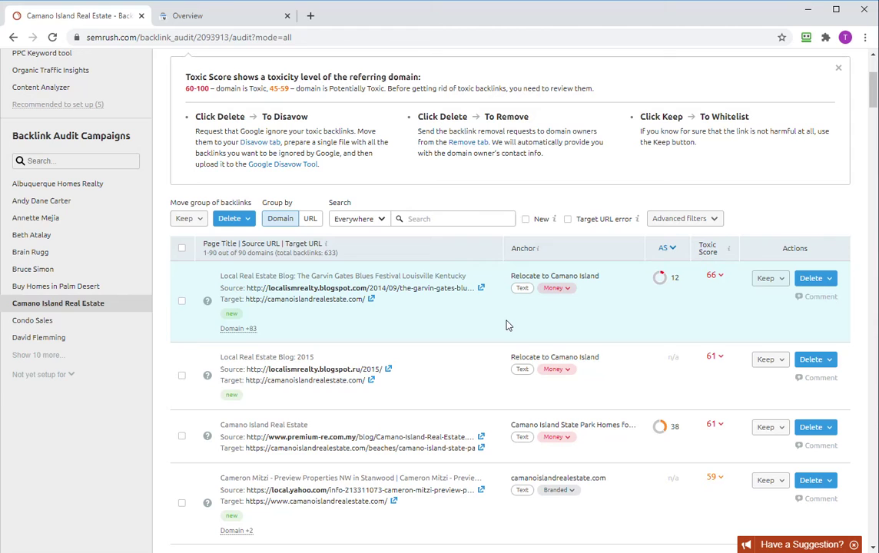
{"action": "mouse_move", "coordinate": [281, 292]}
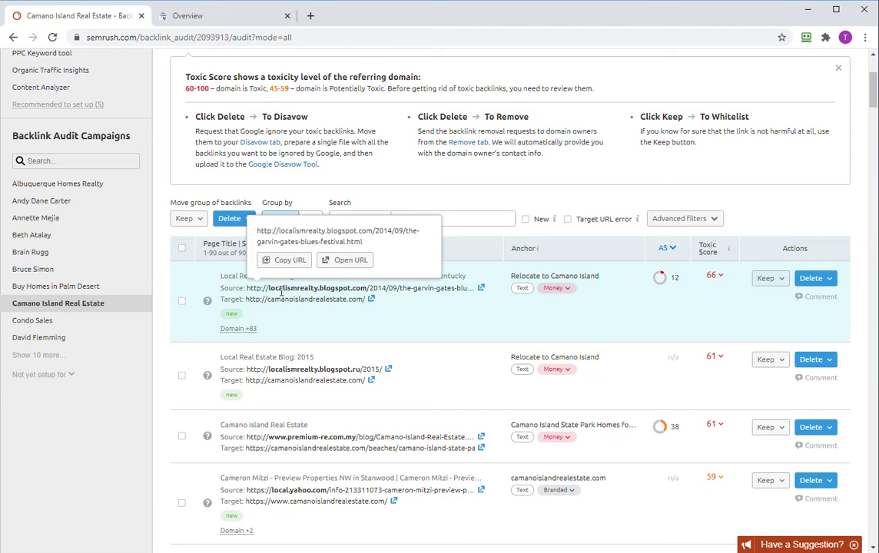
{"action": "left_click", "coordinate": [371, 302]}
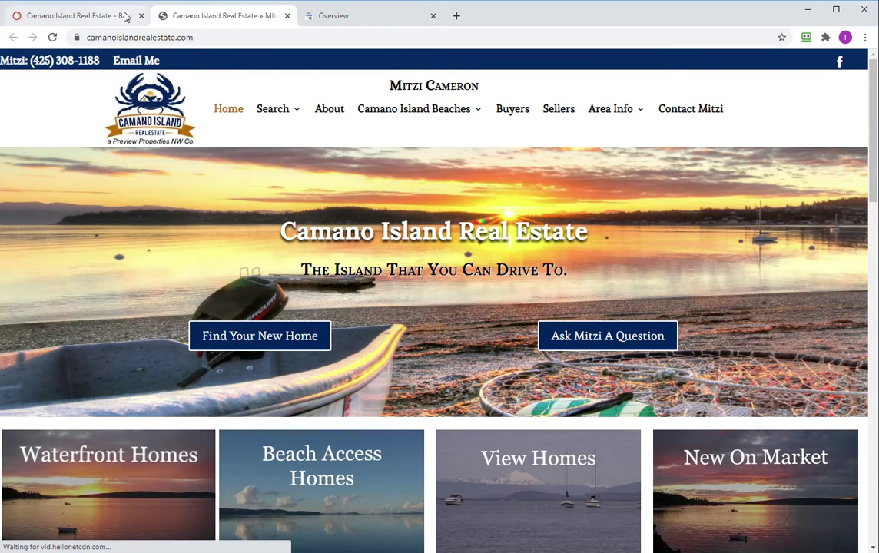
{"action": "left_click", "coordinate": [119, 16]}
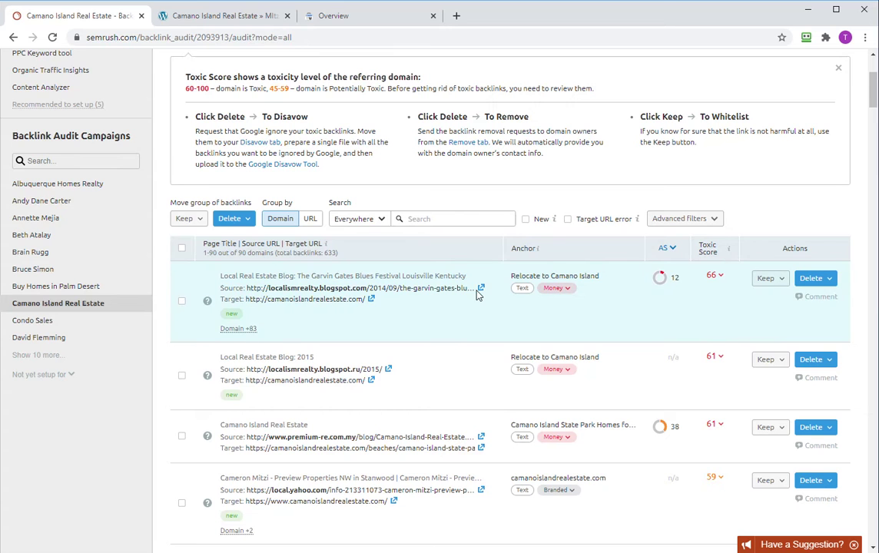
Examine the Garvin Gates Blues Festival source page for its link to the Camano Island site and return to the audit list.
{"action": "left_click", "coordinate": [481, 287]}
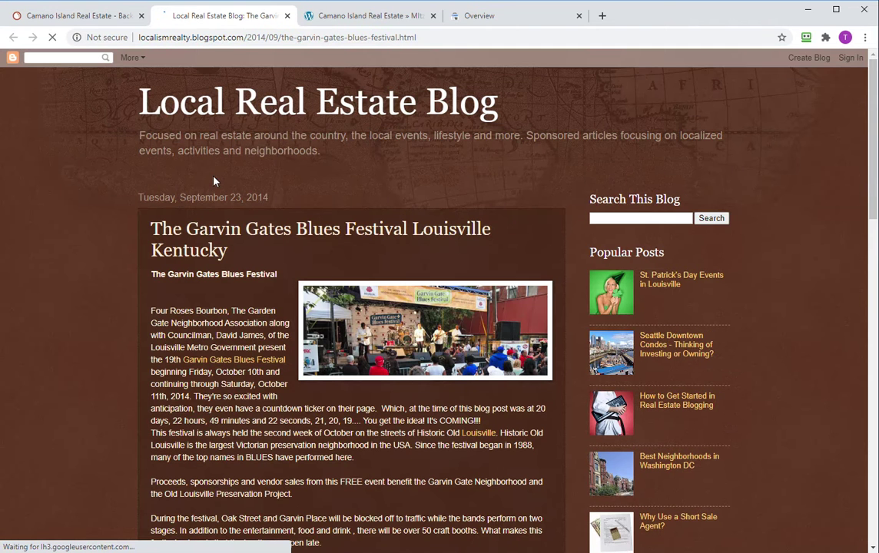
{"action": "scroll", "coordinate": [191, 230], "scroll_direction": "down", "scroll_amount": 1}
{"action": "scroll", "coordinate": [192, 258], "scroll_direction": "down", "scroll_amount": 4}
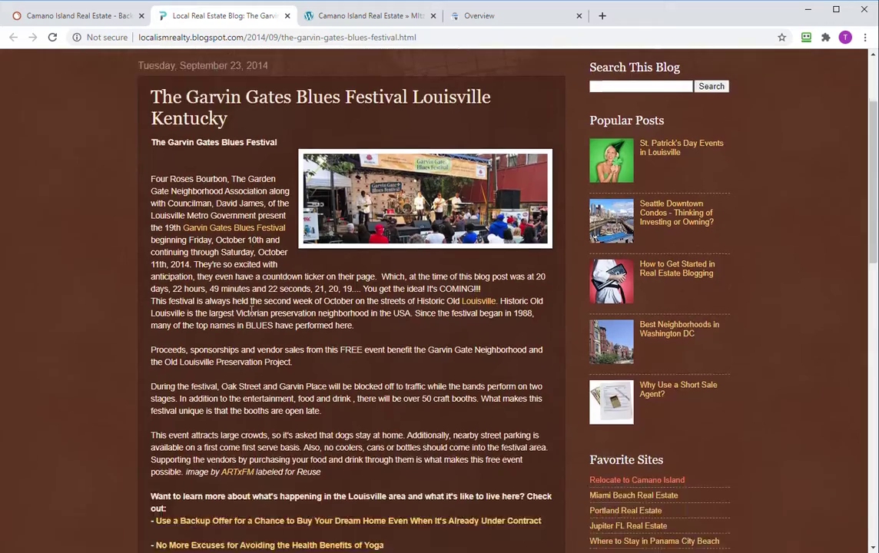
{"action": "scroll", "coordinate": [153, 228], "scroll_direction": "down", "scroll_amount": 2}
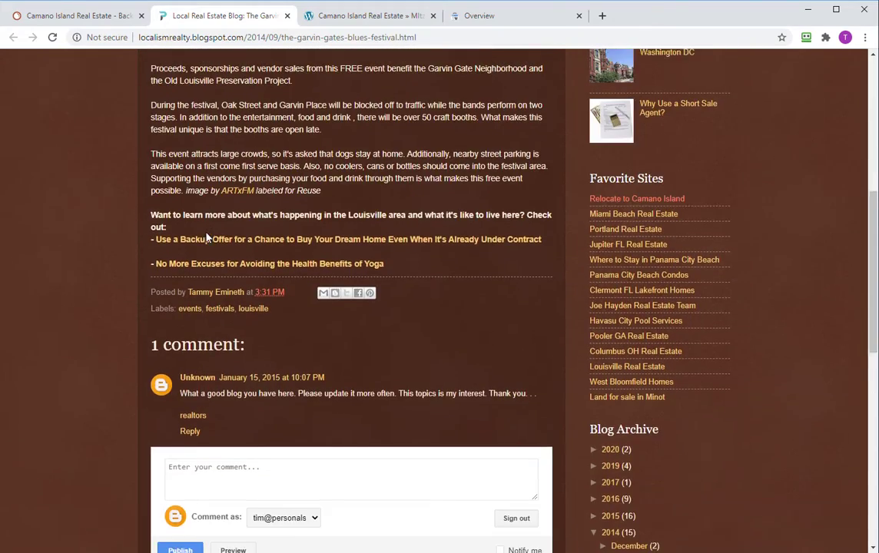
{"action": "scroll", "coordinate": [96, 245], "scroll_direction": "down", "scroll_amount": 1}
{"action": "scroll", "coordinate": [109, 278], "scroll_direction": "up", "scroll_amount": 2}
{"action": "scroll", "coordinate": [111, 279], "scroll_direction": "up", "scroll_amount": 3}
{"action": "scroll", "coordinate": [109, 254], "scroll_direction": "down", "scroll_amount": 2}
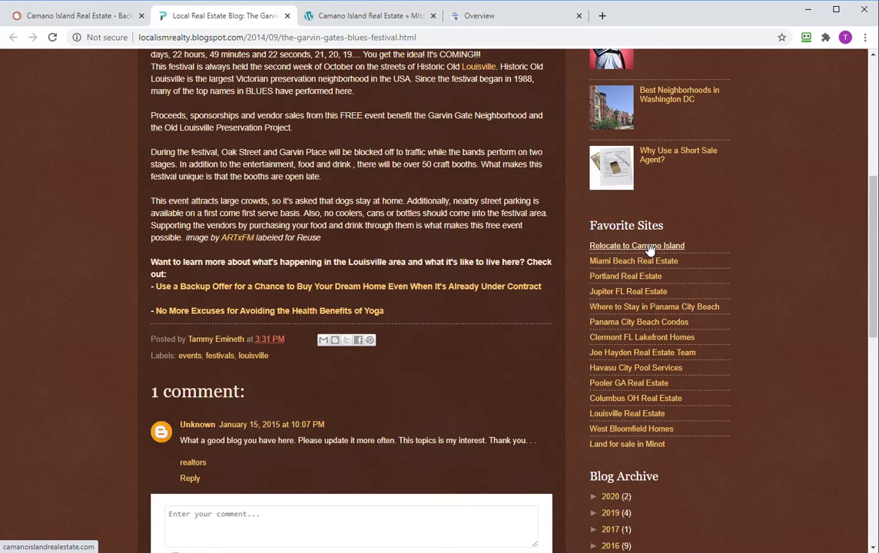
{"action": "scroll", "coordinate": [397, 290], "scroll_direction": "up", "scroll_amount": 5}
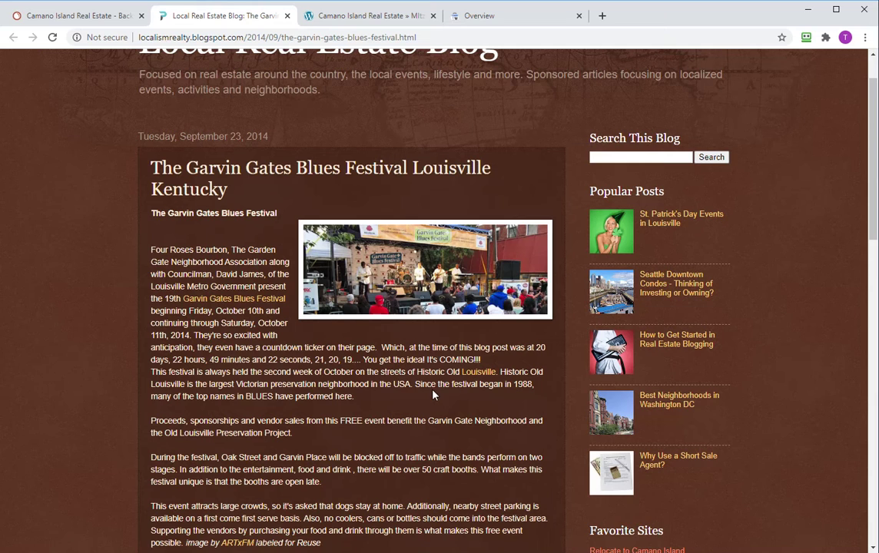
{"action": "scroll", "coordinate": [434, 392], "scroll_direction": "down", "scroll_amount": 5}
{"action": "scroll", "coordinate": [438, 388], "scroll_direction": "down", "scroll_amount": 4}
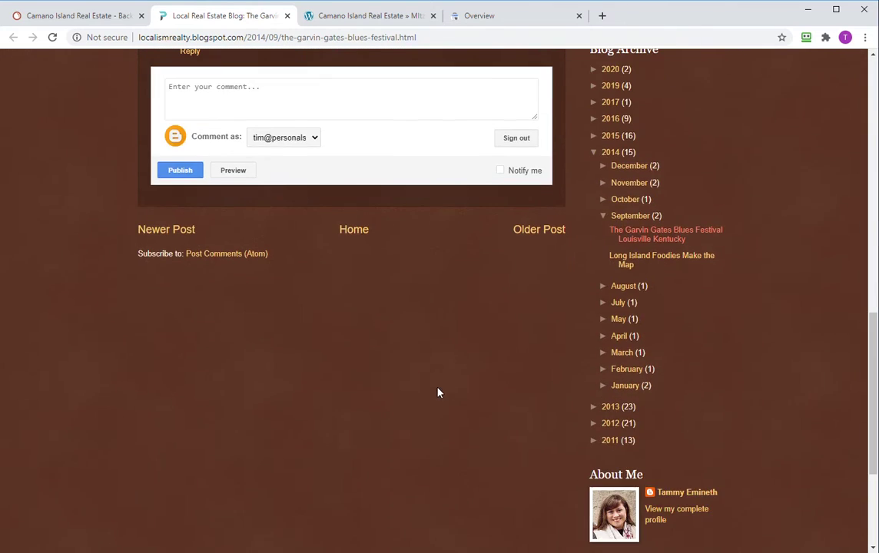
{"action": "scroll", "coordinate": [537, 451], "scroll_direction": "up", "scroll_amount": 15}
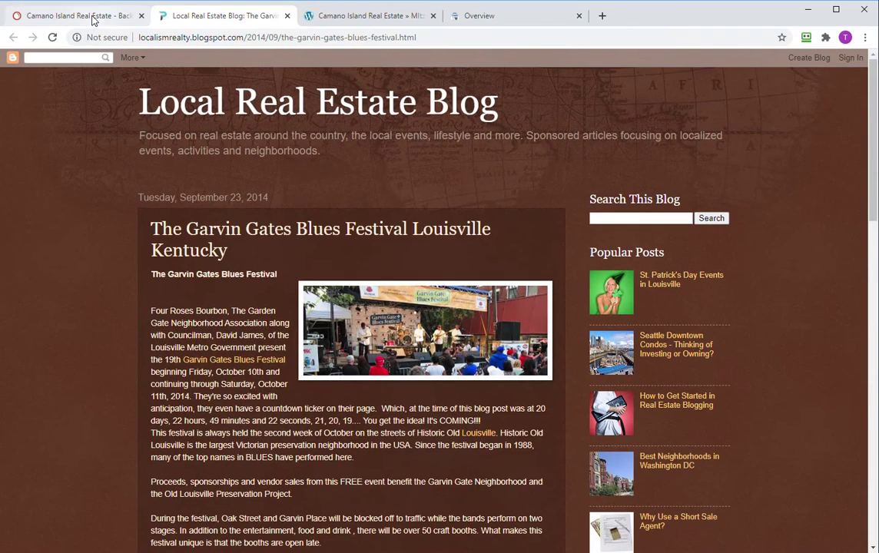
{"action": "left_click", "coordinate": [83, 16]}
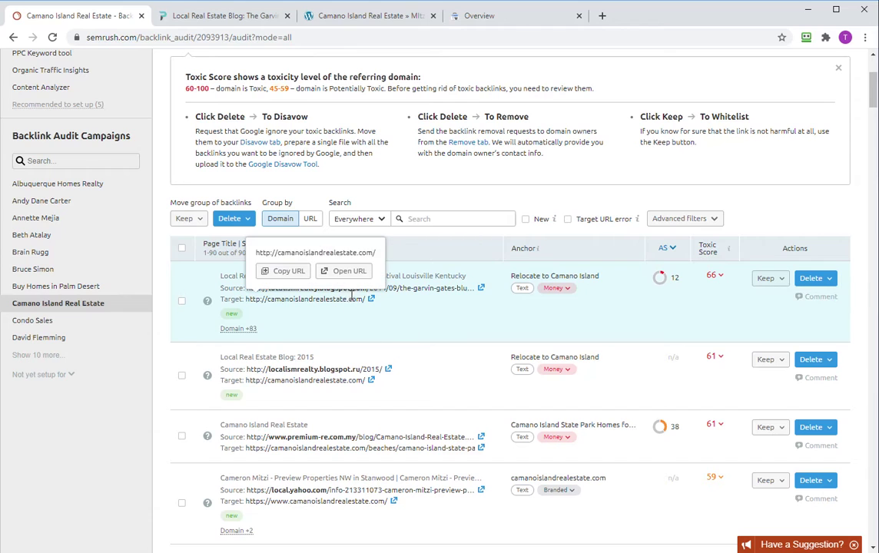
Check the source page of the premium-re.com.my backlink twice, closing it each time to return to the audit list.
{"action": "mouse_move", "coordinate": [297, 372]}
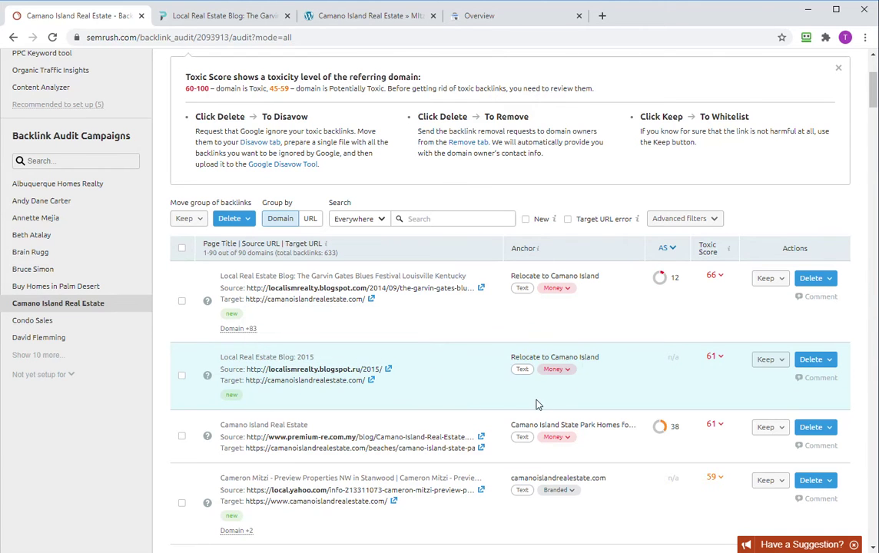
{"action": "scroll", "coordinate": [384, 372], "scroll_direction": "down", "scroll_amount": 1}
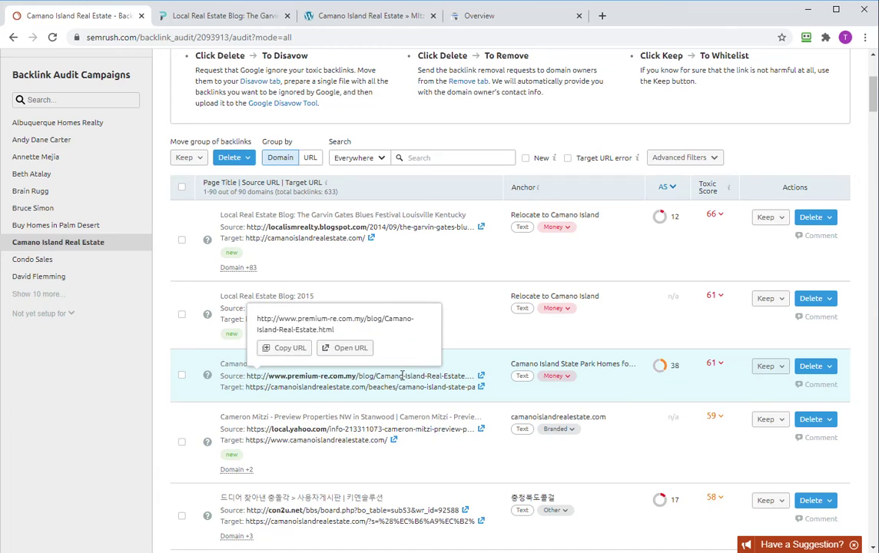
{"action": "left_click", "coordinate": [481, 376]}
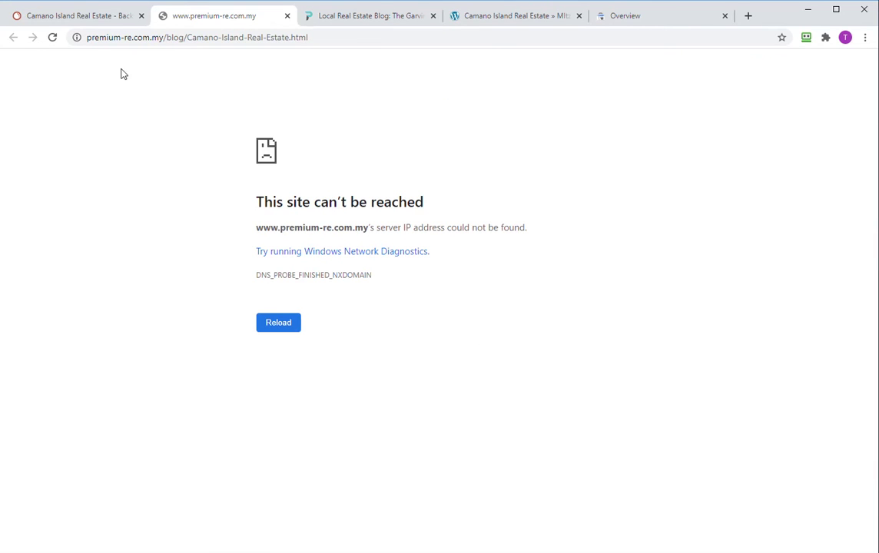
{"action": "left_click", "coordinate": [288, 16]}
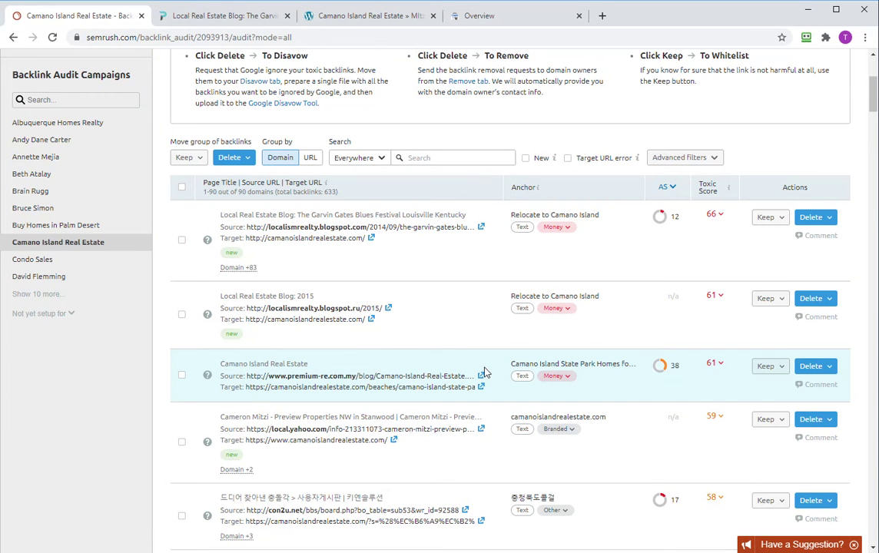
{"action": "left_click", "coordinate": [480, 376]}
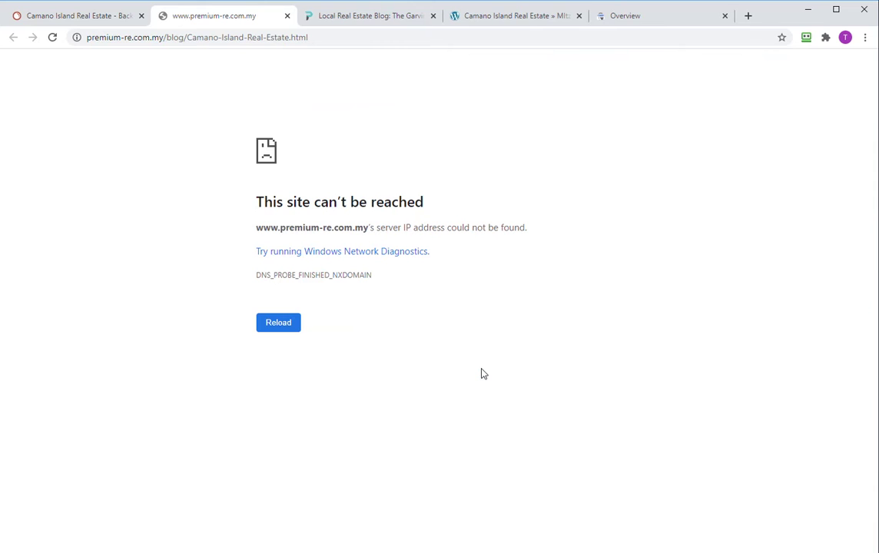
{"action": "left_click", "coordinate": [287, 15]}
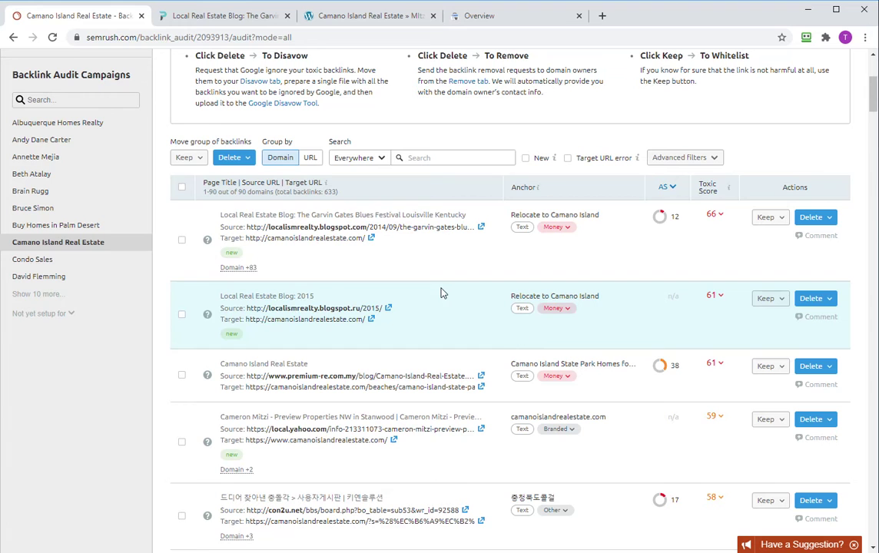
Examine the source page of the localismrealty.blogspot.ru/2015/ backlink and return to the audit list.
{"action": "scroll", "coordinate": [443, 270], "scroll_direction": "down", "scroll_amount": 3}
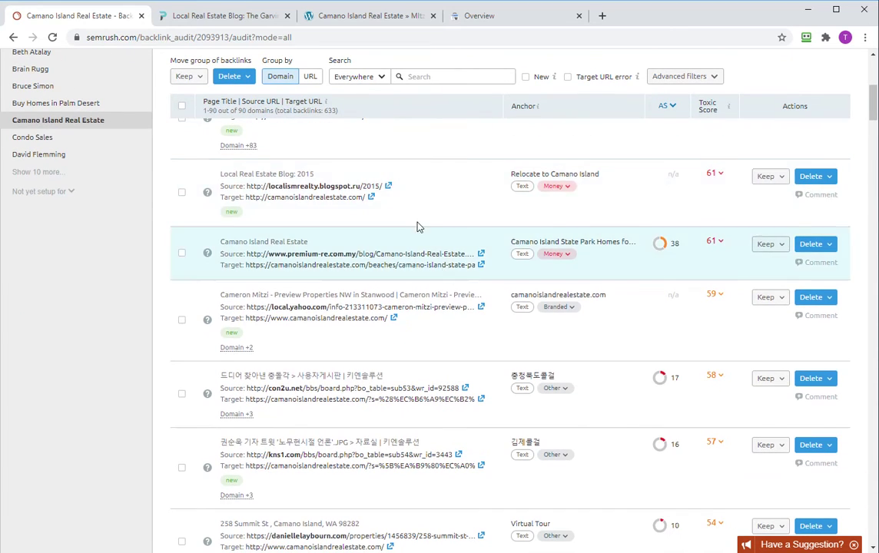
{"action": "scroll", "coordinate": [358, 227], "scroll_direction": "up", "scroll_amount": 4}
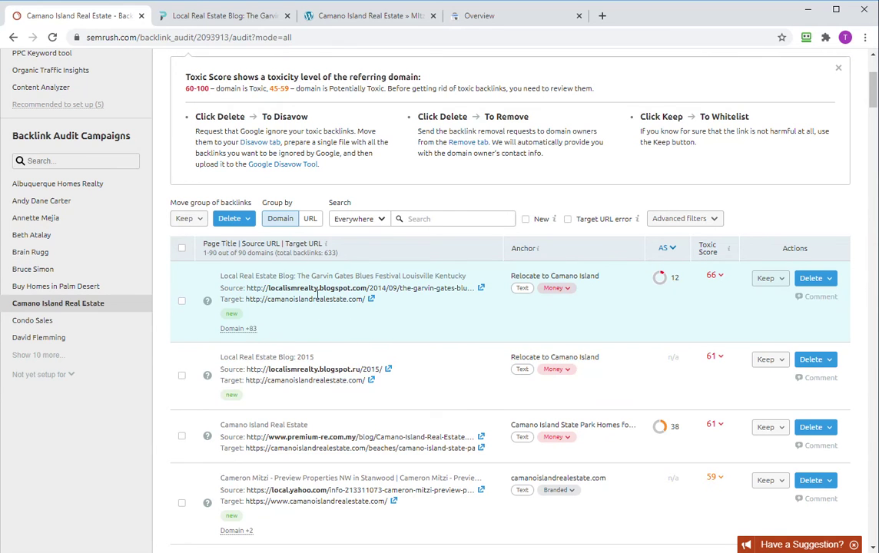
{"action": "left_click", "coordinate": [388, 372]}
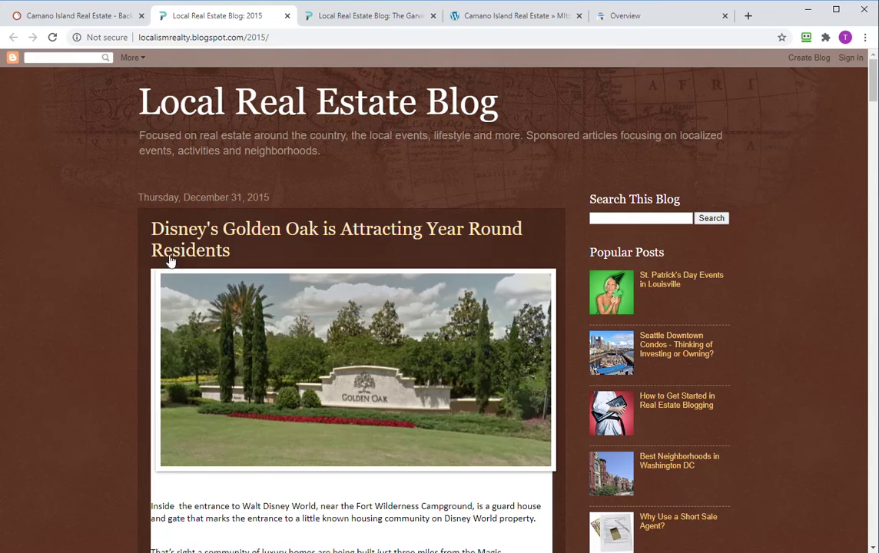
{"action": "scroll", "coordinate": [125, 301], "scroll_direction": "down", "scroll_amount": 18}
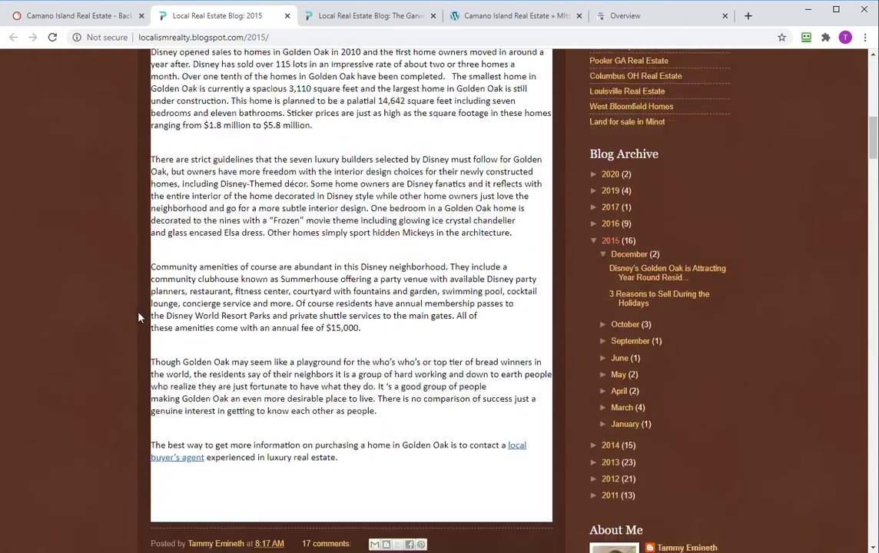
{"action": "scroll", "coordinate": [128, 284], "scroll_direction": "up", "scroll_amount": 5}
{"action": "scroll", "coordinate": [145, 296], "scroll_direction": "up", "scroll_amount": 13}
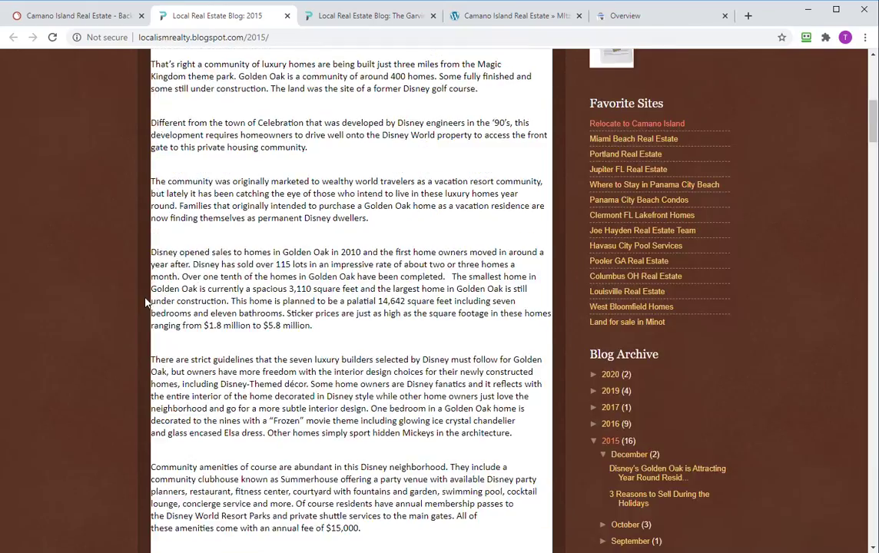
{"action": "scroll", "coordinate": [162, 328], "scroll_direction": "up", "scroll_amount": 2}
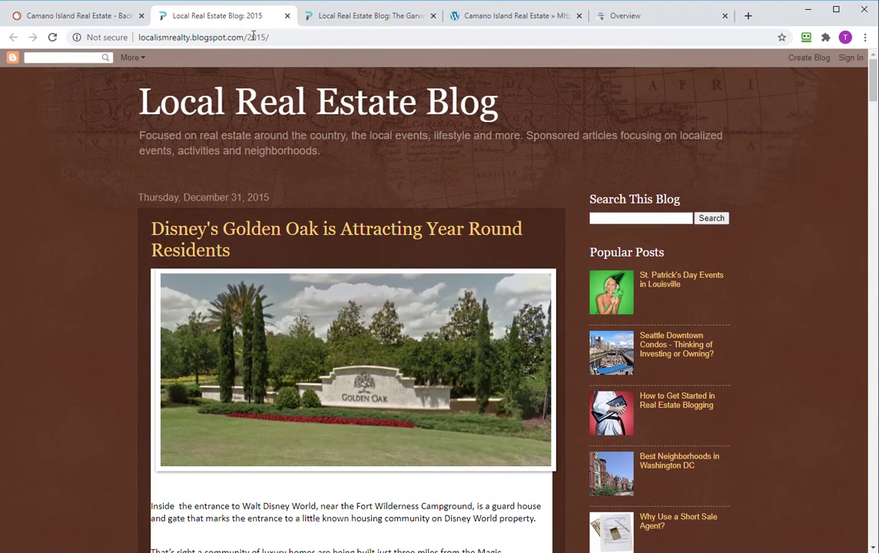
{"action": "left_click", "coordinate": [104, 15]}
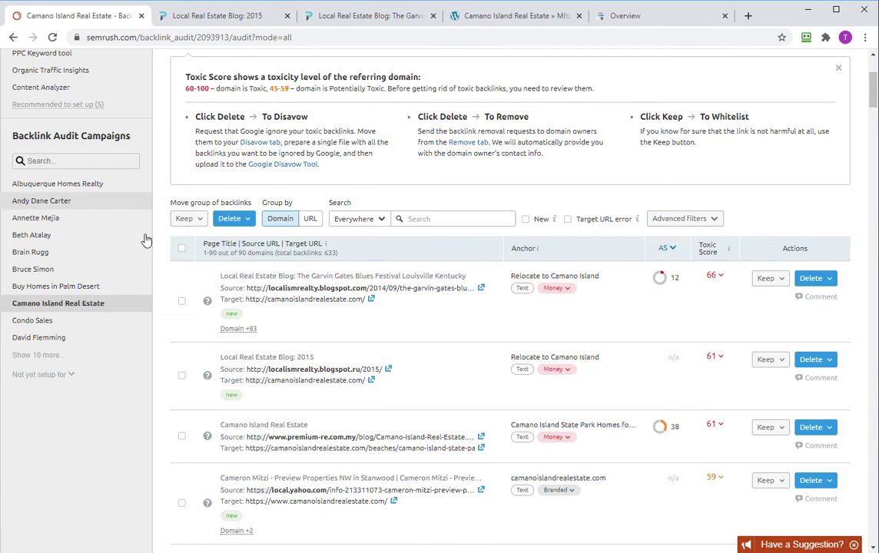
Examine the source page of the con2u.net backlink for its links and return to the audit list.
{"action": "scroll", "coordinate": [373, 355], "scroll_direction": "down", "scroll_amount": 1}
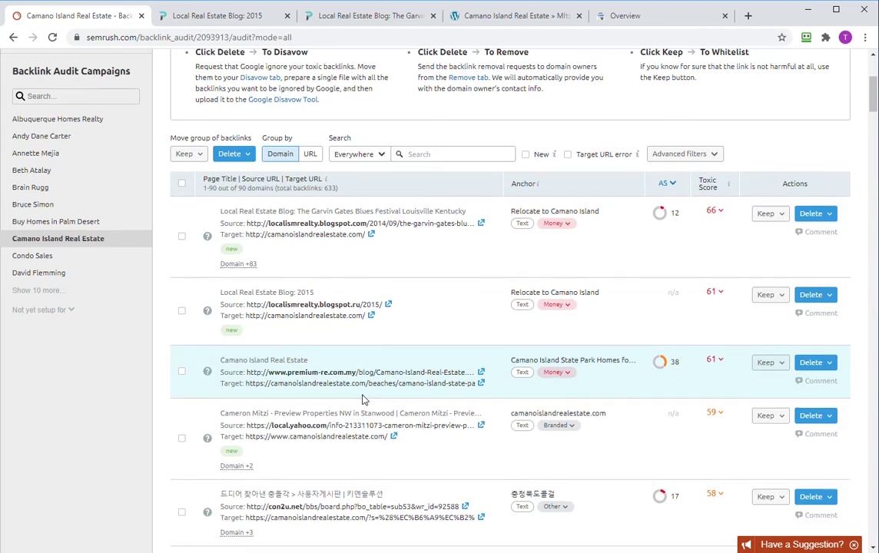
{"action": "scroll", "coordinate": [363, 399], "scroll_direction": "down", "scroll_amount": 2}
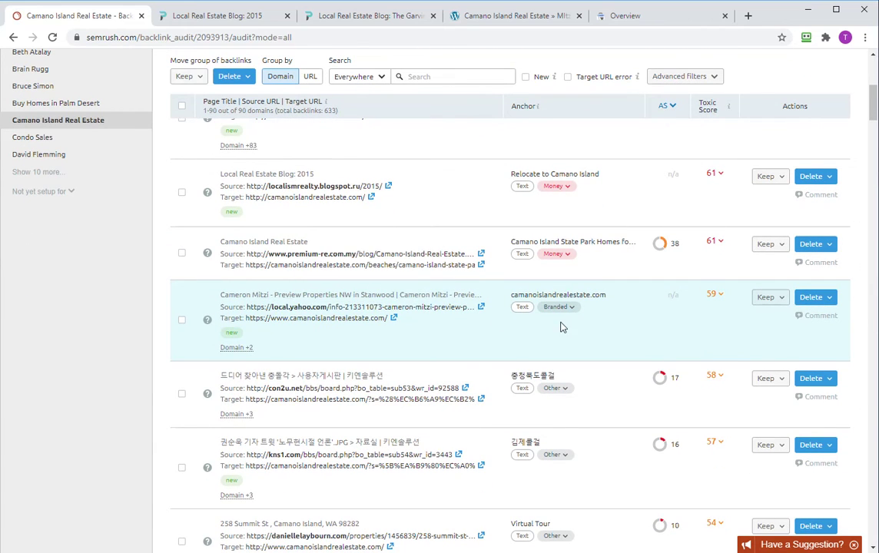
{"action": "mouse_move", "coordinate": [262, 393]}
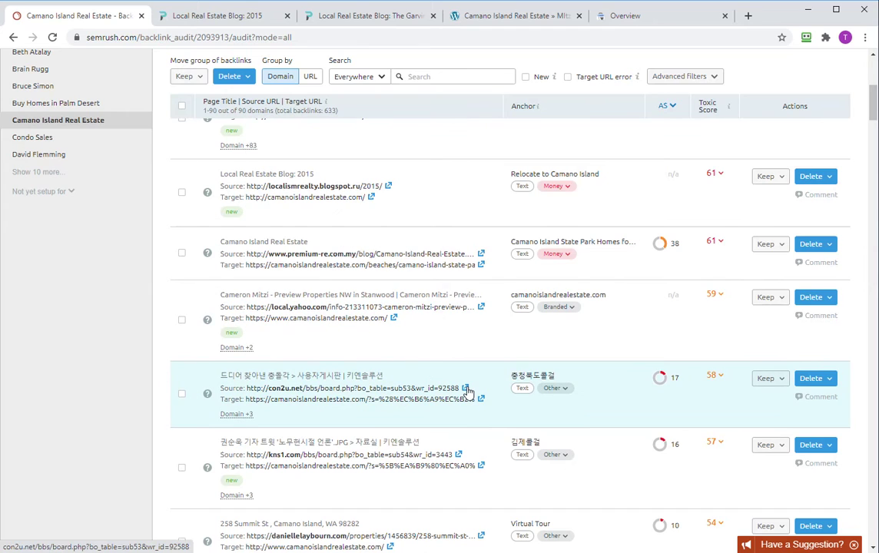
{"action": "left_click", "coordinate": [465, 388]}
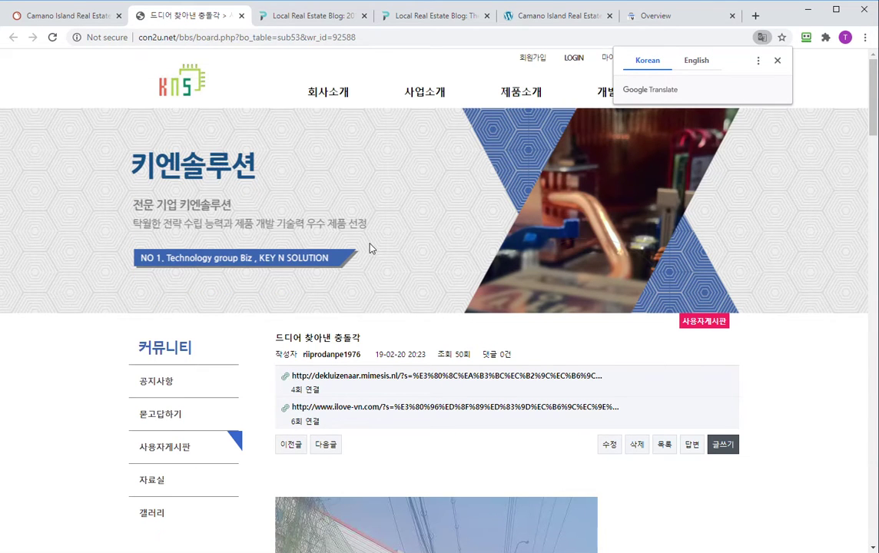
{"action": "scroll", "coordinate": [324, 286], "scroll_direction": "down", "scroll_amount": 10}
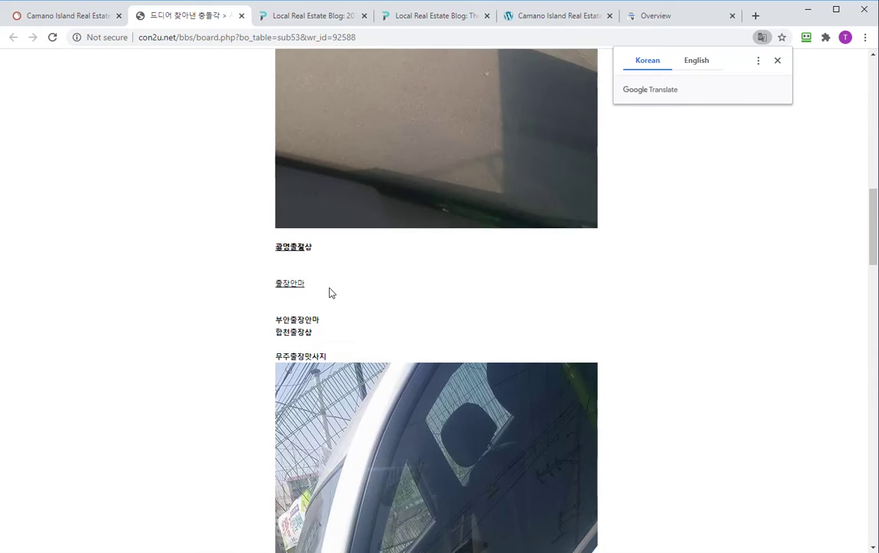
{"action": "scroll", "coordinate": [329, 293], "scroll_direction": "down", "scroll_amount": 15}
{"action": "scroll", "coordinate": [332, 300], "scroll_direction": "down", "scroll_amount": 1}
{"action": "scroll", "coordinate": [412, 424], "scroll_direction": "up", "scroll_amount": 8}
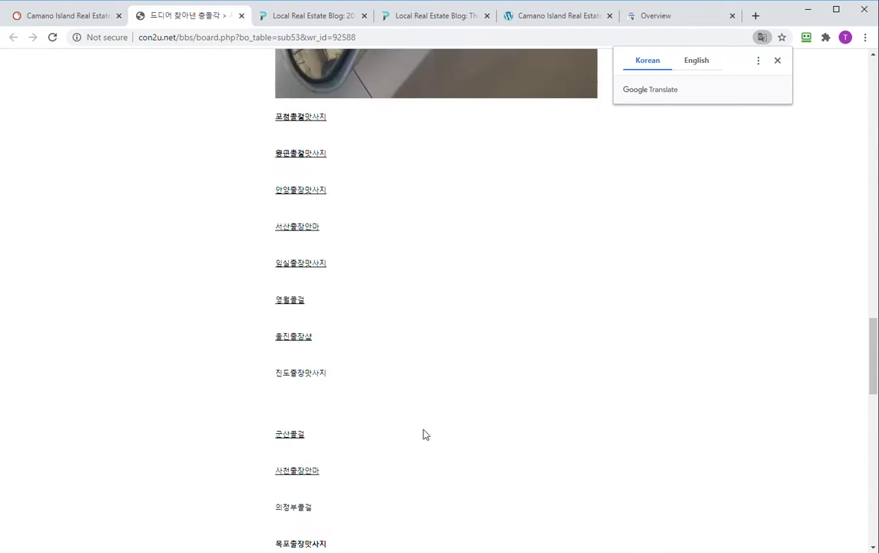
{"action": "scroll", "coordinate": [424, 434], "scroll_direction": "up", "scroll_amount": 15}
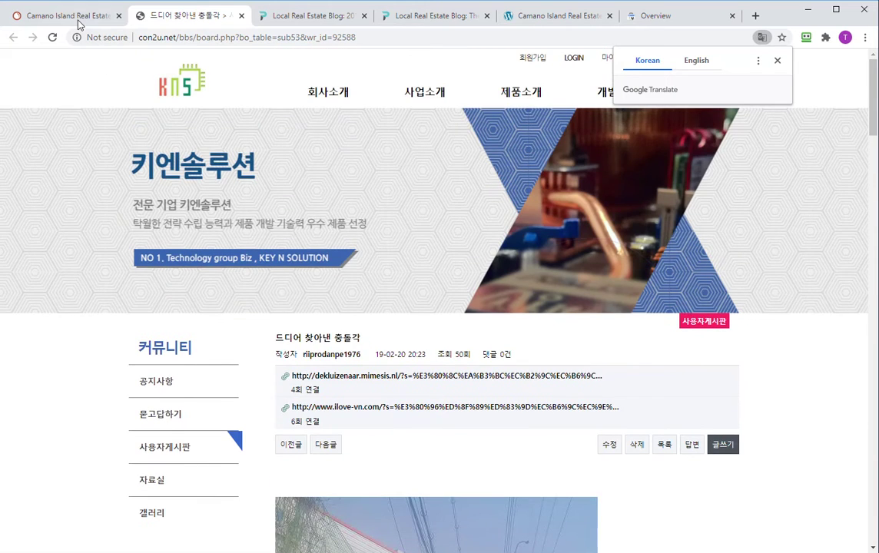
{"action": "left_click", "coordinate": [75, 17]}
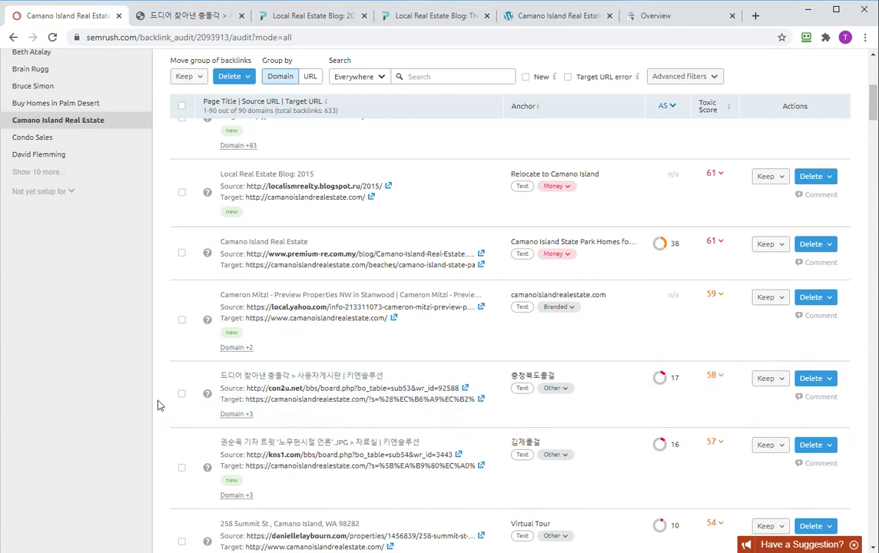
Select the con2u.net, kns1.com and kgs-florensstrasse.de backlinks in the audit list.
{"action": "left_click", "coordinate": [182, 394]}
{"action": "left_click", "coordinate": [181, 467]}
{"action": "scroll", "coordinate": [153, 349], "scroll_direction": "down", "scroll_amount": 3}
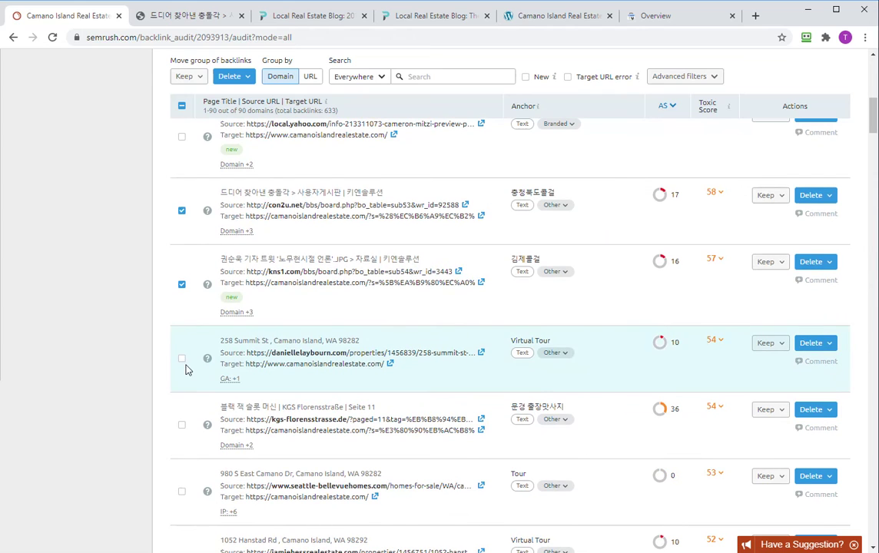
{"action": "mouse_move", "coordinate": [665, 113]}
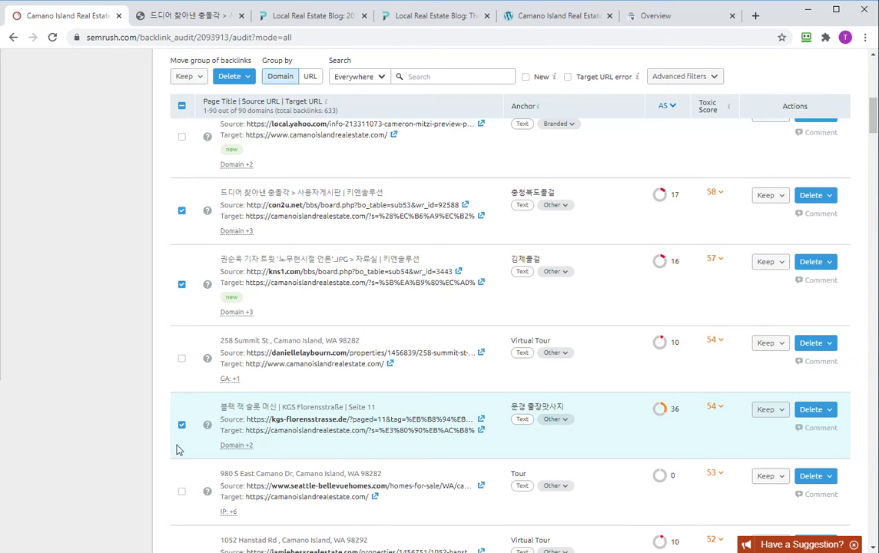
Move the three selected backlinks to the Disavow list at domain level.
{"action": "scroll", "coordinate": [175, 399], "scroll_direction": "down", "scroll_amount": 3}
{"action": "scroll", "coordinate": [180, 396], "scroll_direction": "down", "scroll_amount": 2}
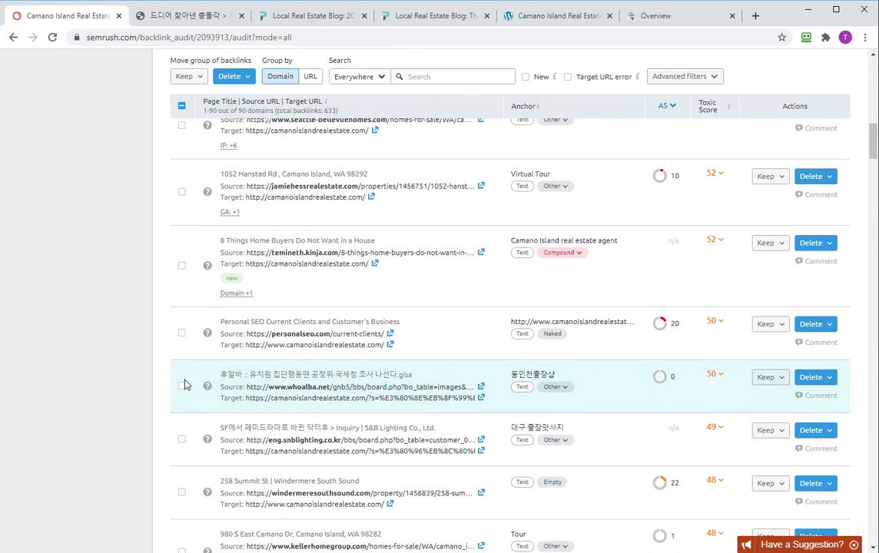
{"action": "scroll", "coordinate": [182, 401], "scroll_direction": "down", "scroll_amount": 8}
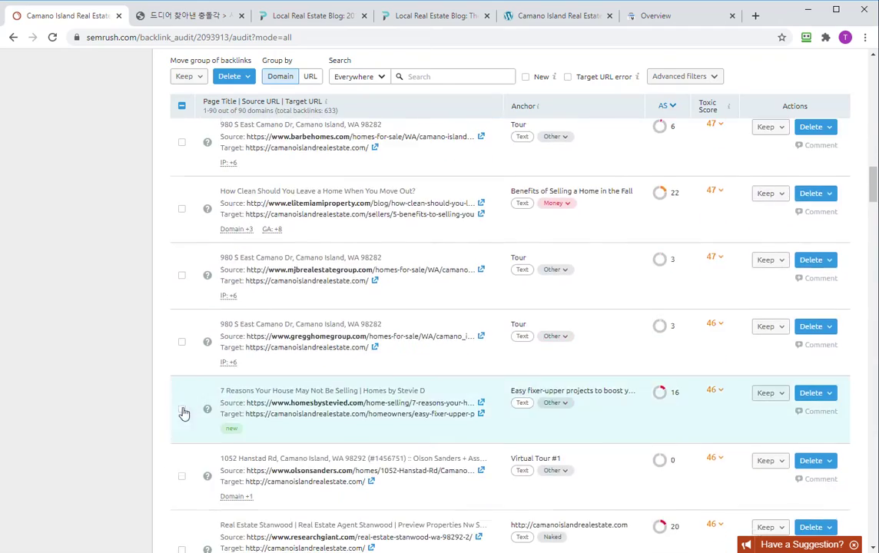
{"action": "scroll", "coordinate": [183, 401], "scroll_direction": "down", "scroll_amount": 3}
{"action": "scroll", "coordinate": [183, 407], "scroll_direction": "up", "scroll_amount": 10}
{"action": "scroll", "coordinate": [191, 406], "scroll_direction": "up", "scroll_amount": 2}
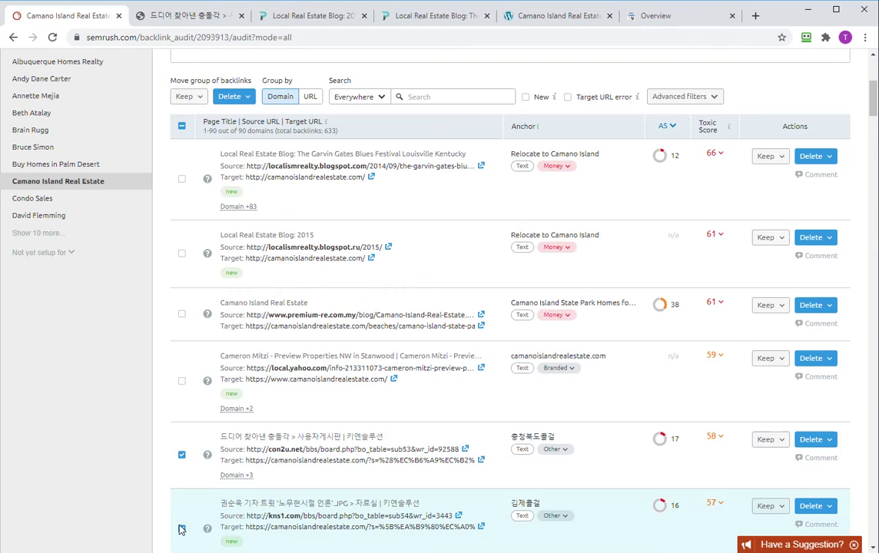
{"action": "scroll", "coordinate": [185, 410], "scroll_direction": "down", "scroll_amount": 5}
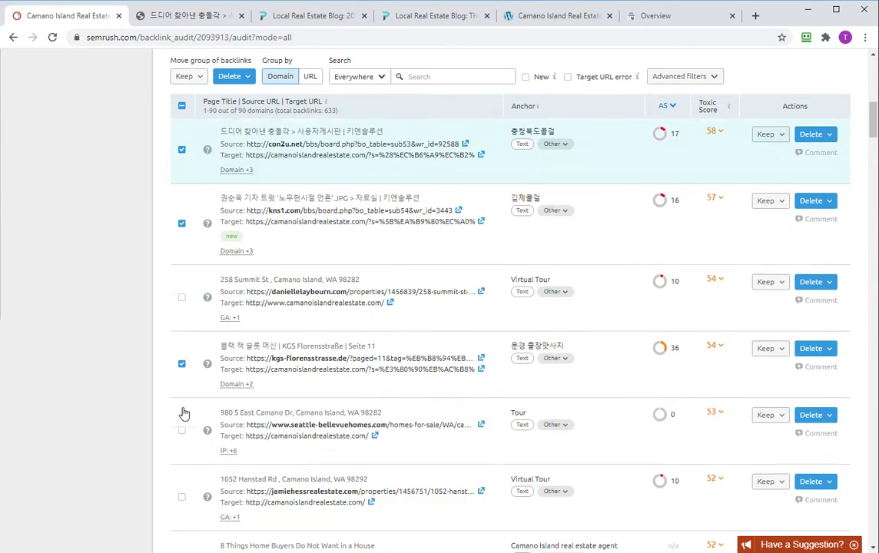
{"action": "scroll", "coordinate": [213, 330], "scroll_direction": "up", "scroll_amount": 9}
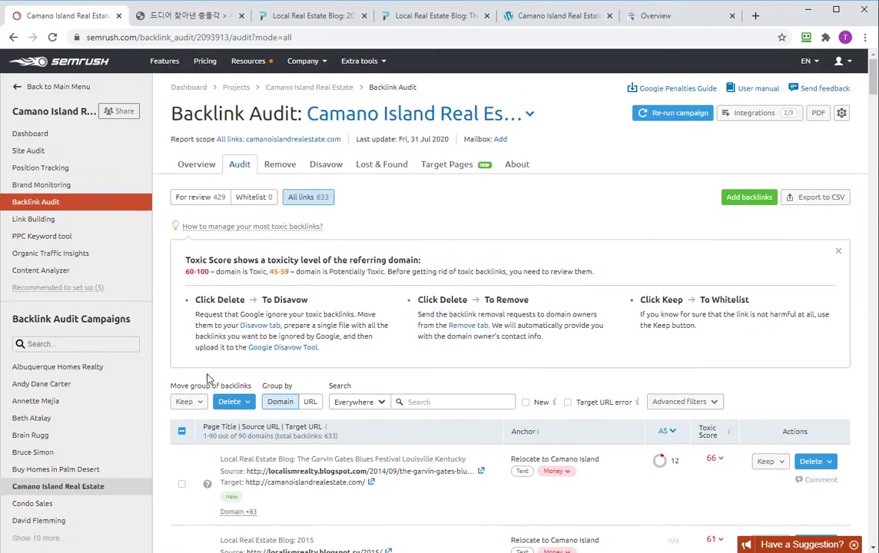
{"action": "scroll", "coordinate": [275, 312], "scroll_direction": "down", "scroll_amount": 3}
{"action": "left_click", "coordinate": [232, 219]}
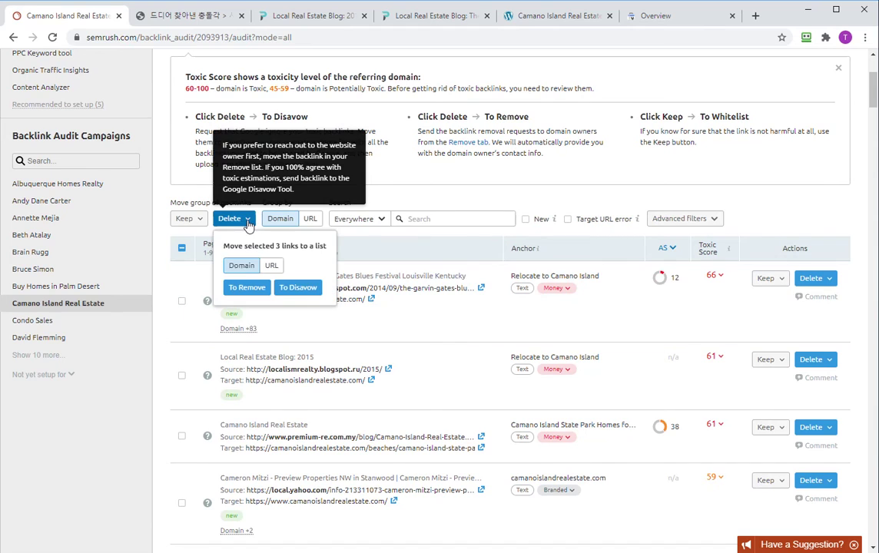
{"action": "left_click", "coordinate": [304, 292]}
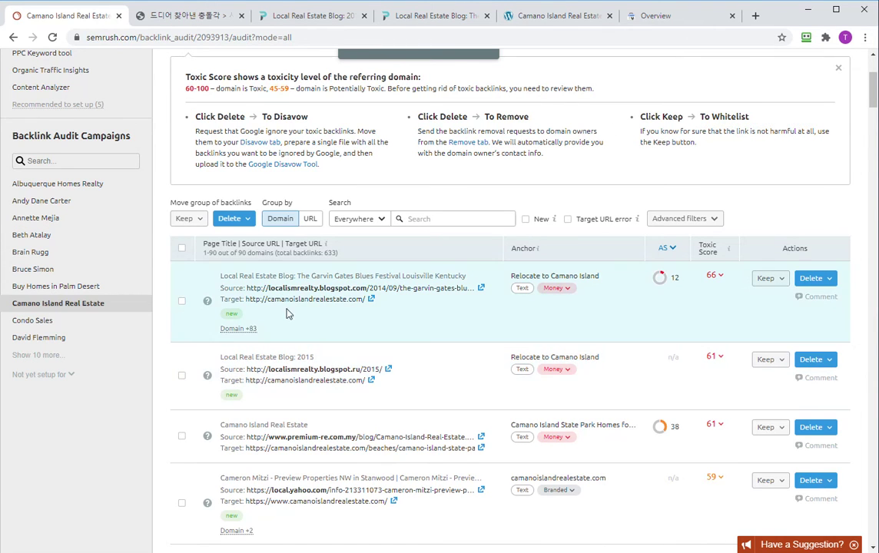
Move the whoalba.net backlink to the Disavow list as a whole domain.
{"action": "scroll", "coordinate": [351, 359], "scroll_direction": "down", "scroll_amount": 5}
{"action": "scroll", "coordinate": [351, 355], "scroll_direction": "down", "scroll_amount": 4}
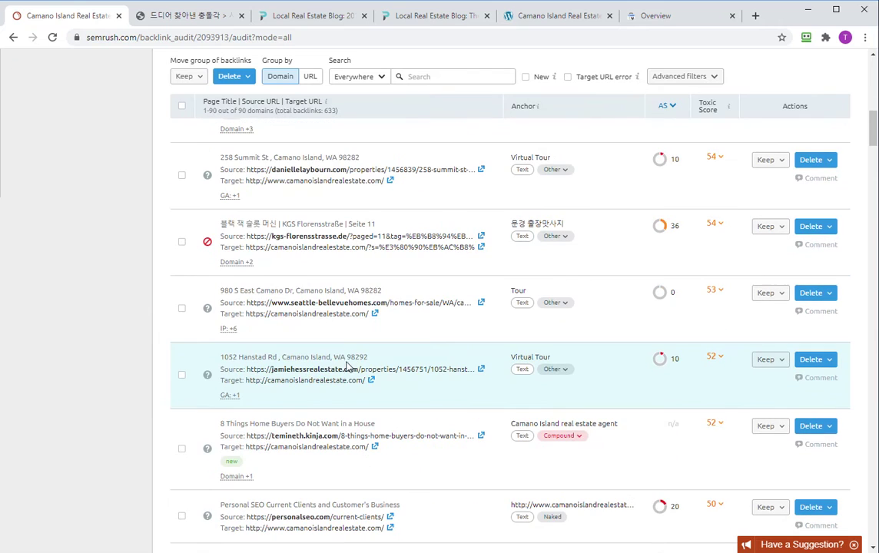
{"action": "scroll", "coordinate": [269, 336], "scroll_direction": "down", "scroll_amount": 2}
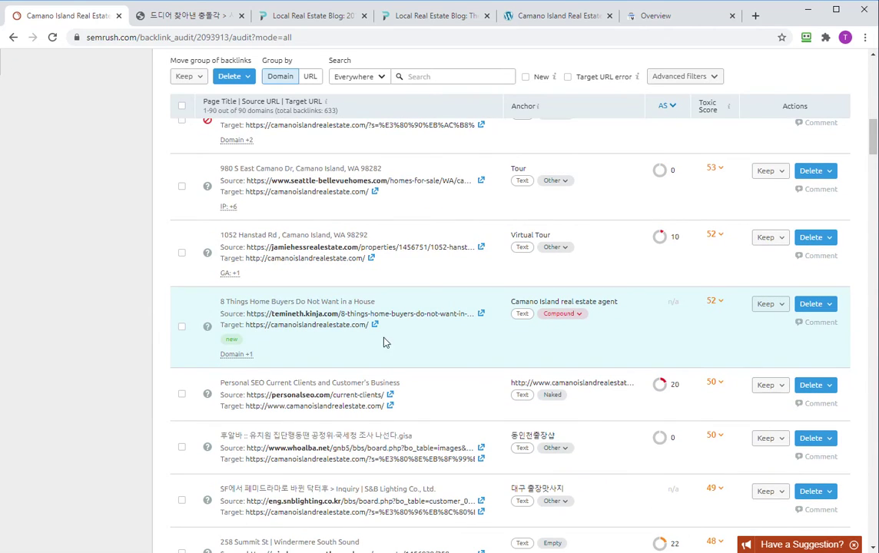
{"action": "mouse_move", "coordinate": [279, 314]}
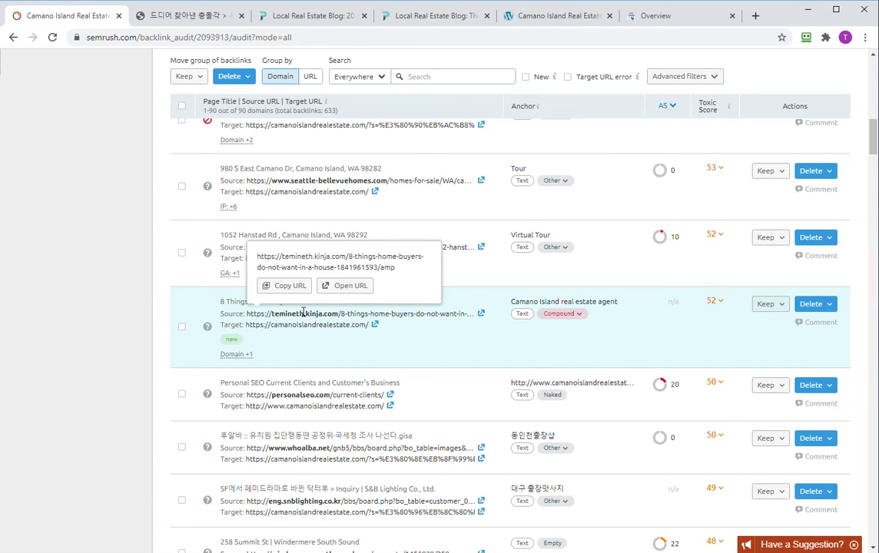
{"action": "scroll", "coordinate": [358, 337], "scroll_direction": "down", "scroll_amount": 2}
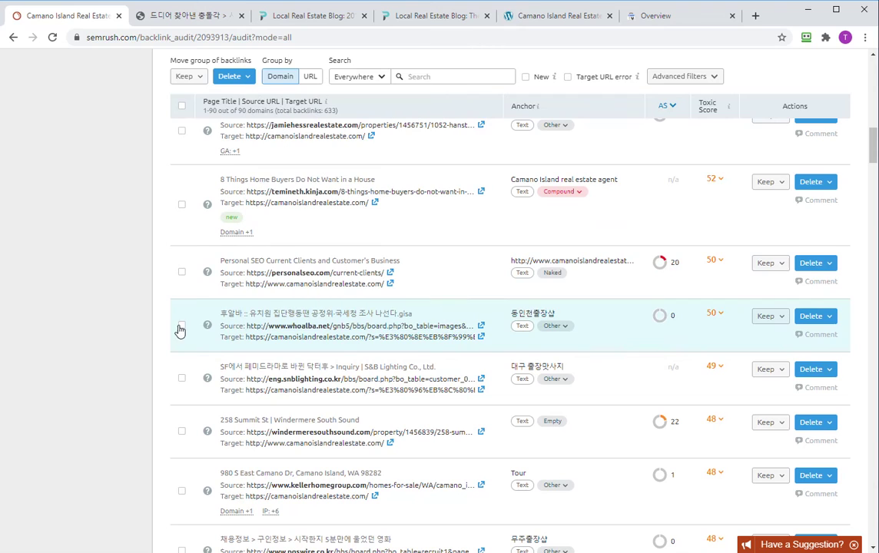
{"action": "left_click", "coordinate": [828, 317]}
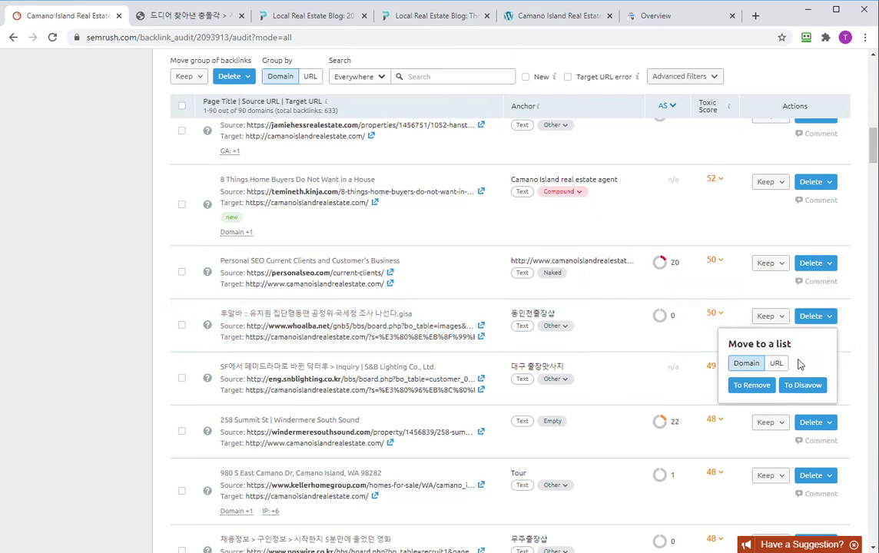
{"action": "left_click", "coordinate": [801, 386]}
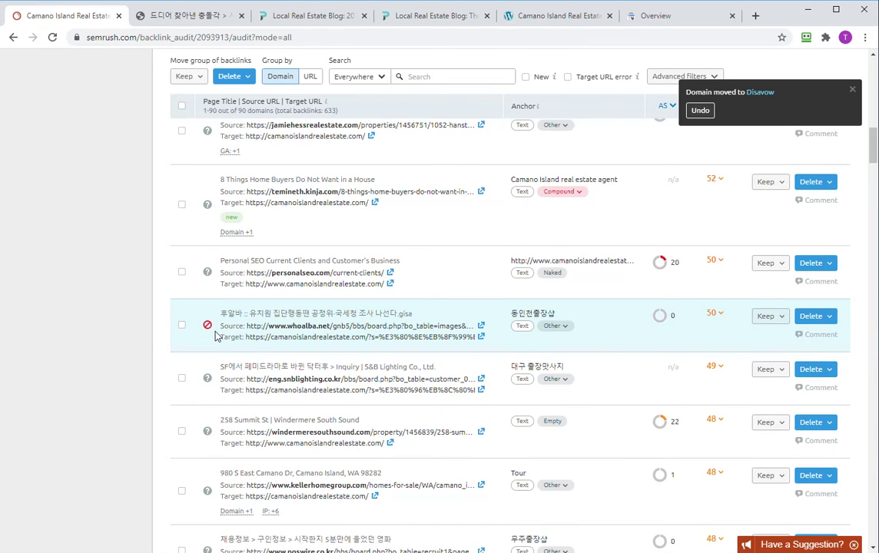
Select the eng.snblighting.co.kr and poswire.co.kr backlinks in the audit list.
{"action": "scroll", "coordinate": [210, 334], "scroll_direction": "up", "scroll_amount": 5}
{"action": "scroll", "coordinate": [212, 334], "scroll_direction": "down", "scroll_amount": 4}
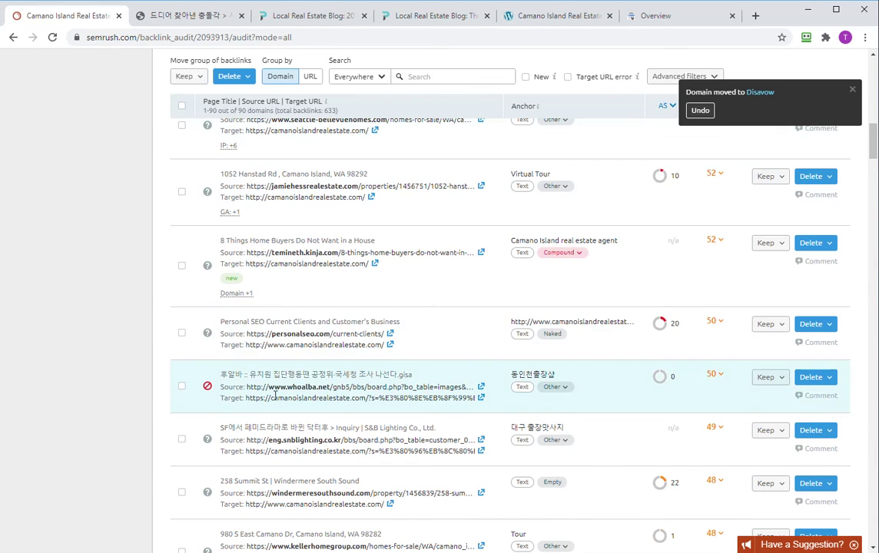
{"action": "scroll", "coordinate": [281, 369], "scroll_direction": "down", "scroll_amount": 2}
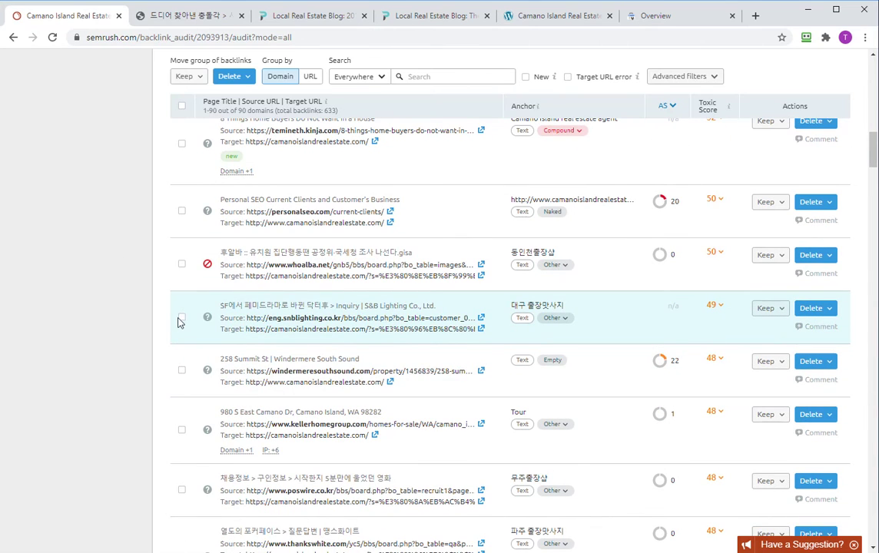
{"action": "left_click", "coordinate": [182, 317]}
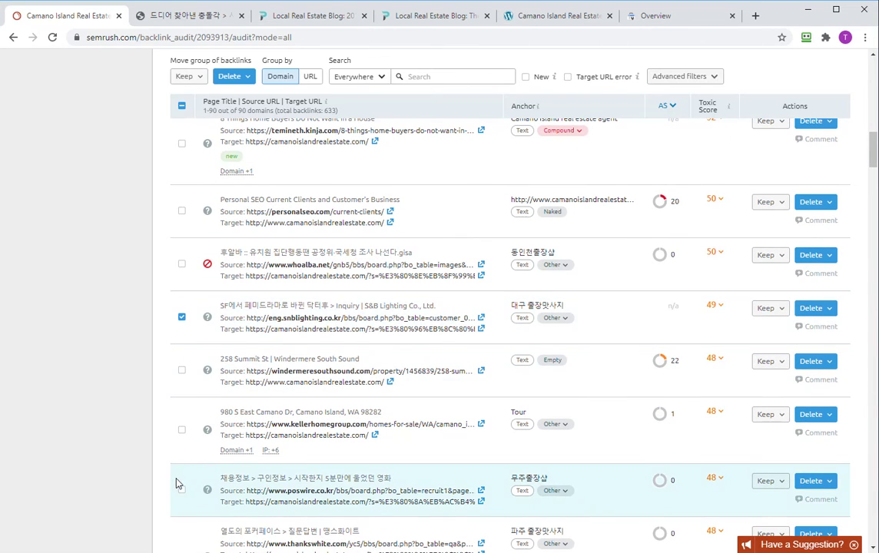
{"action": "scroll", "coordinate": [182, 316], "scroll_direction": "down", "scroll_amount": 3}
{"action": "left_click", "coordinate": [182, 308]}
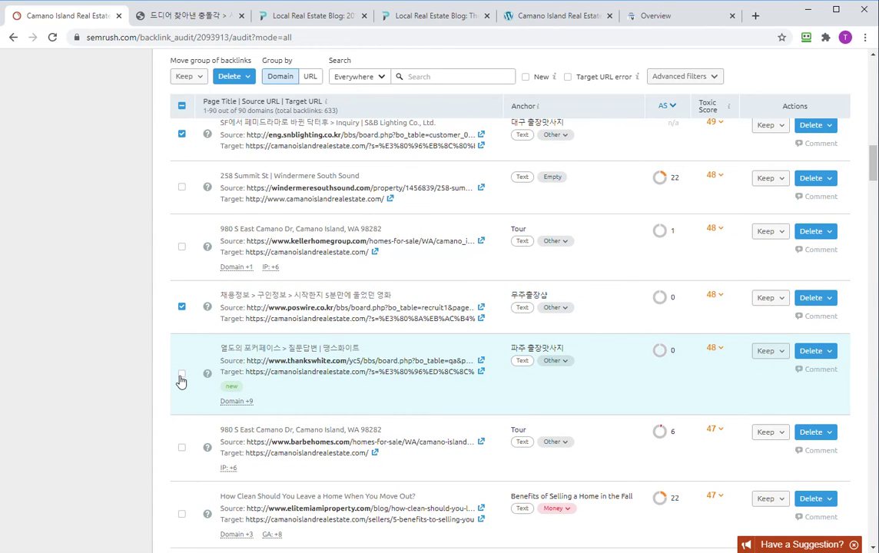
Select the thankswhite.com and suluxe.com backlinks in the audit list.
{"action": "scroll", "coordinate": [181, 379], "scroll_direction": "down", "scroll_amount": 5}
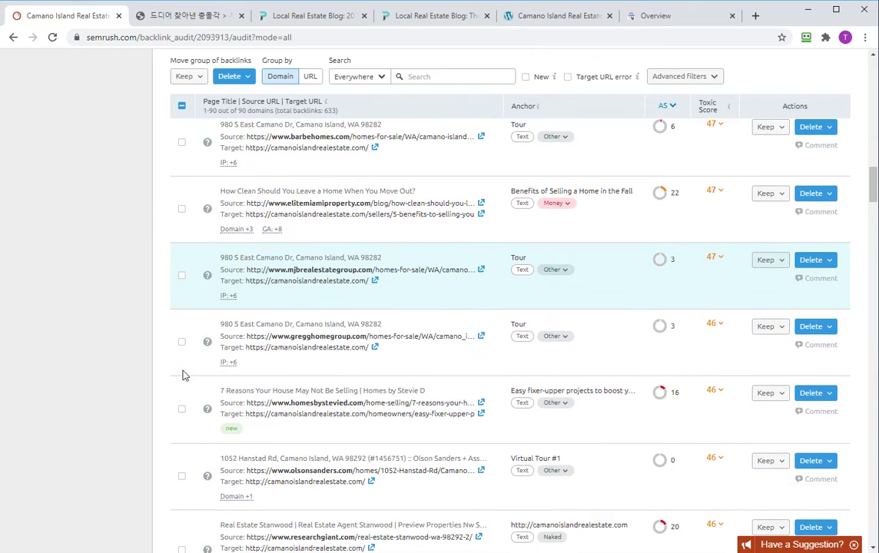
{"action": "scroll", "coordinate": [183, 375], "scroll_direction": "down", "scroll_amount": 3}
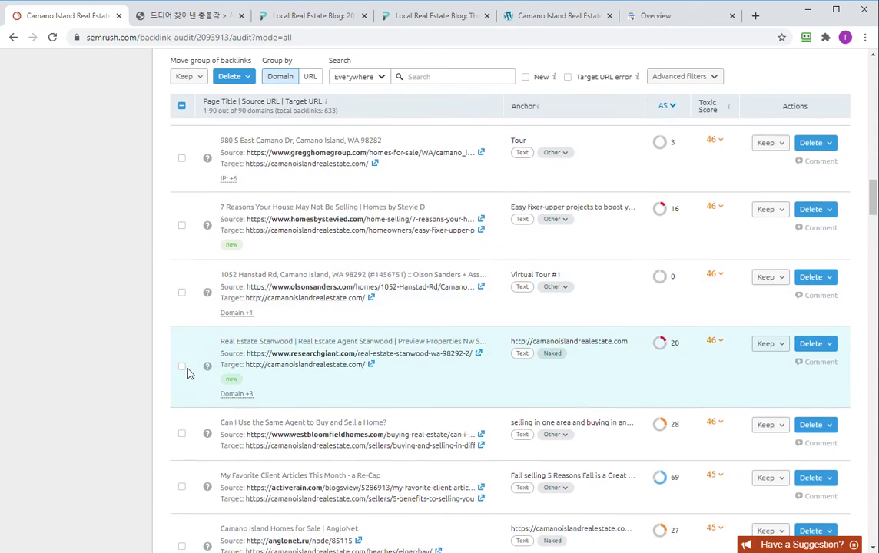
{"action": "scroll", "coordinate": [194, 361], "scroll_direction": "down", "scroll_amount": 2}
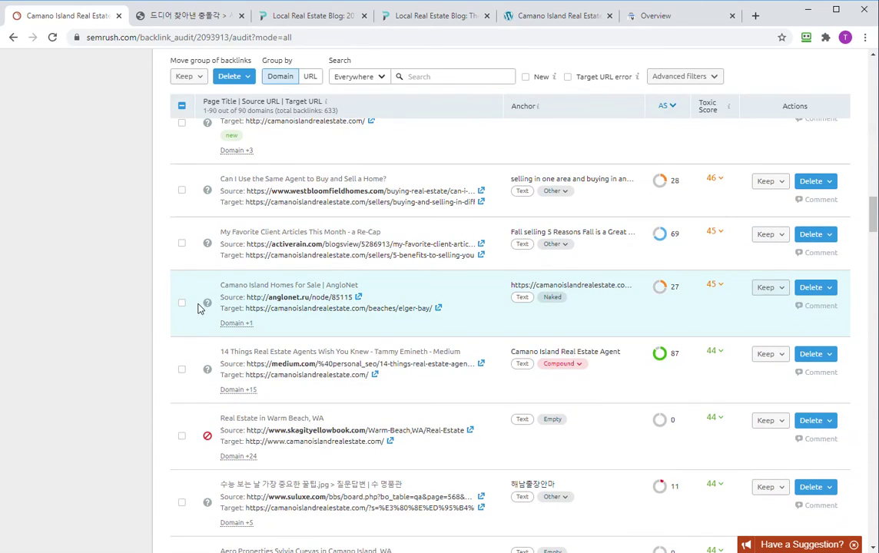
{"action": "scroll", "coordinate": [192, 342], "scroll_direction": "down", "scroll_amount": 2}
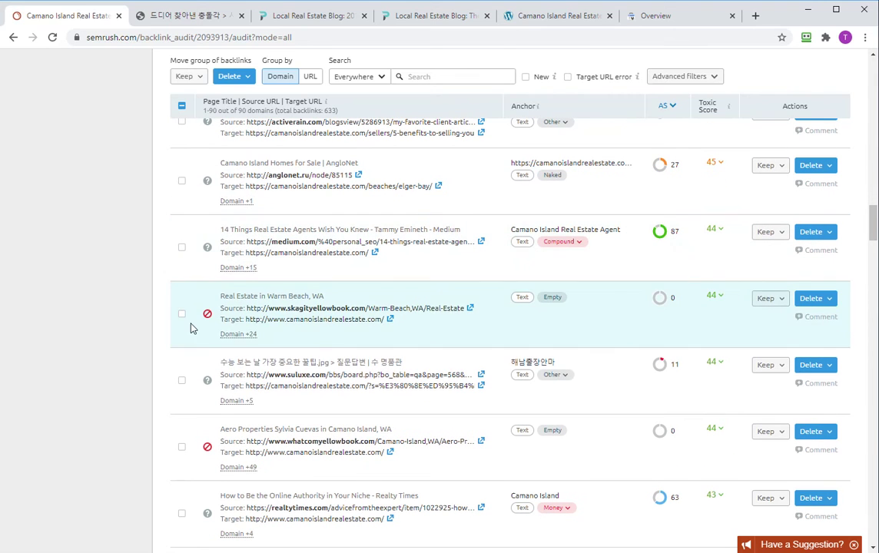
{"action": "left_click", "coordinate": [181, 381]}
Add the ifsacim.com backlink to the selection in the audit list.
{"action": "scroll", "coordinate": [194, 345], "scroll_direction": "down", "scroll_amount": 2}
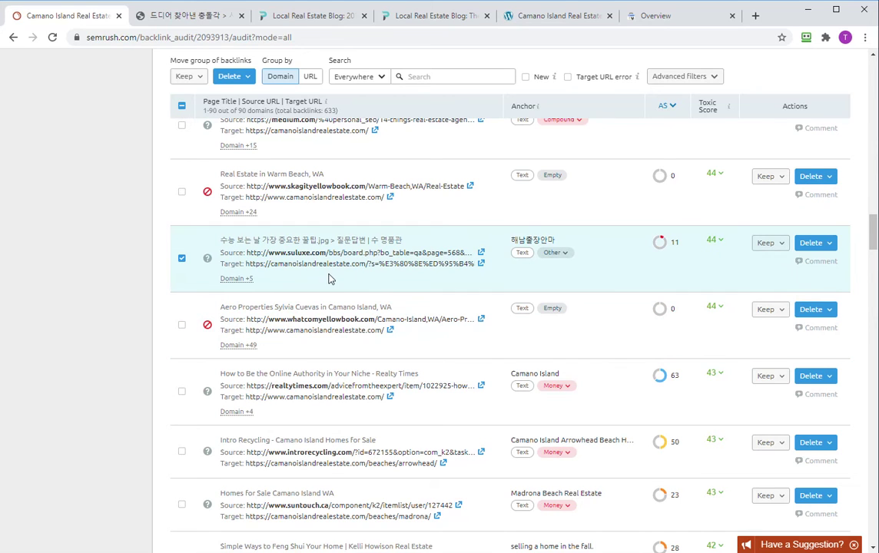
{"action": "mouse_move", "coordinate": [331, 252]}
{"action": "scroll", "coordinate": [257, 356], "scroll_direction": "down", "scroll_amount": 5}
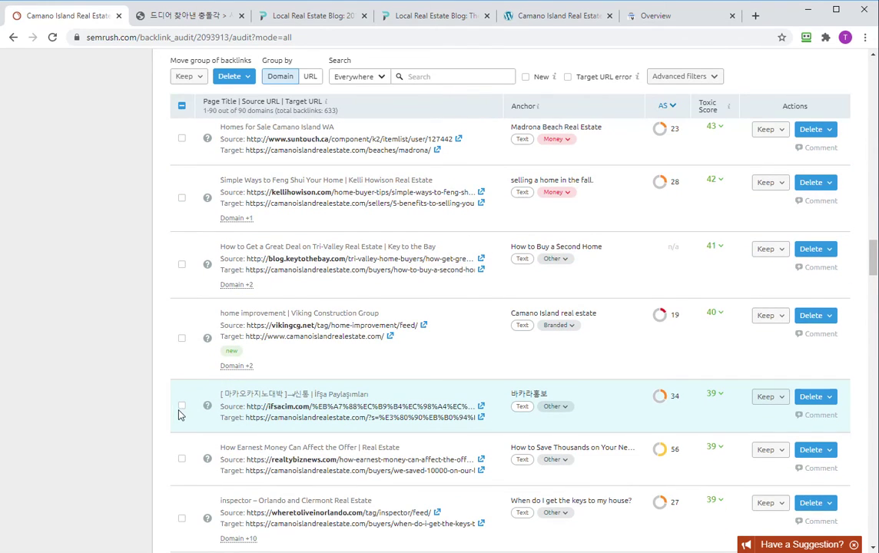
{"action": "left_click", "coordinate": [181, 406]}
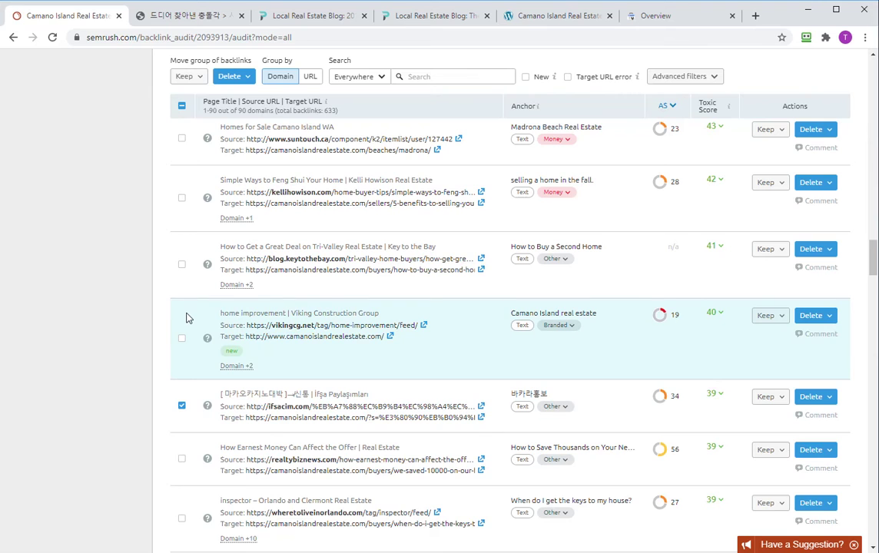
Add the ecocarta.it backlink to the selection further down the audit list.
{"action": "scroll", "coordinate": [186, 317], "scroll_direction": "down", "scroll_amount": 2}
{"action": "scroll", "coordinate": [192, 352], "scroll_direction": "down", "scroll_amount": 3}
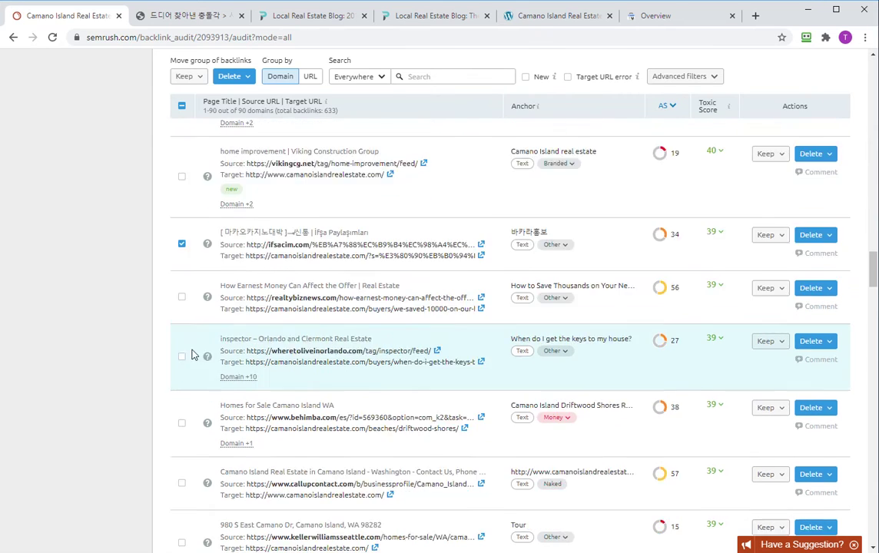
{"action": "scroll", "coordinate": [193, 354], "scroll_direction": "down", "scroll_amount": 1}
{"action": "scroll", "coordinate": [192, 353], "scroll_direction": "down", "scroll_amount": 4}
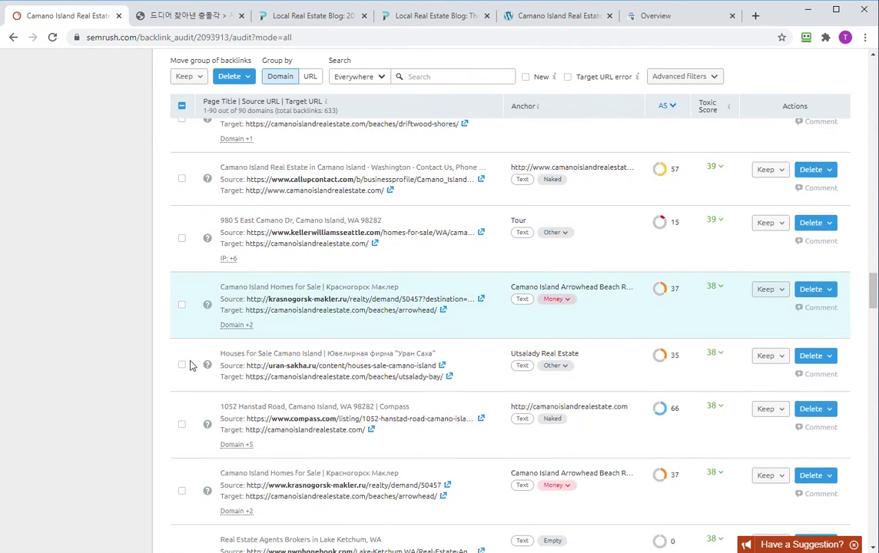
{"action": "scroll", "coordinate": [191, 365], "scroll_direction": "down", "scroll_amount": 2}
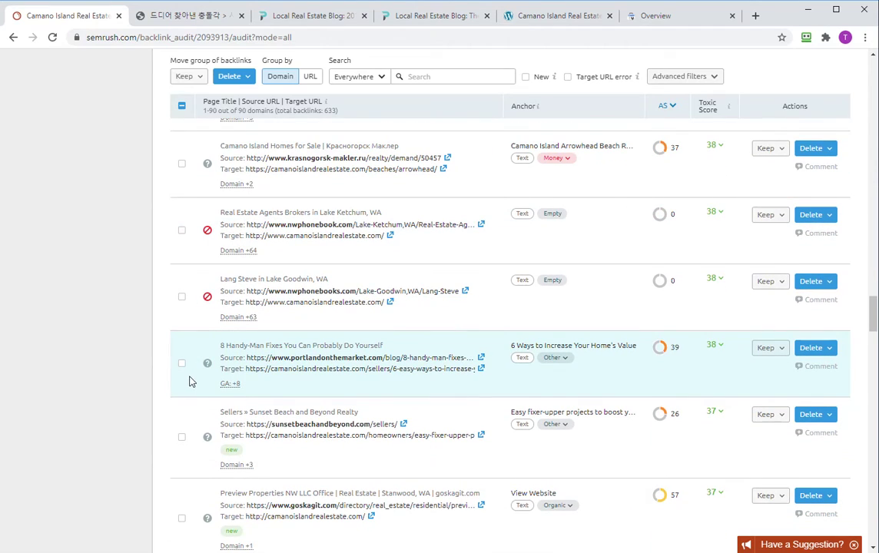
{"action": "scroll", "coordinate": [190, 380], "scroll_direction": "up", "scroll_amount": 3}
{"action": "scroll", "coordinate": [191, 379], "scroll_direction": "down", "scroll_amount": 6}
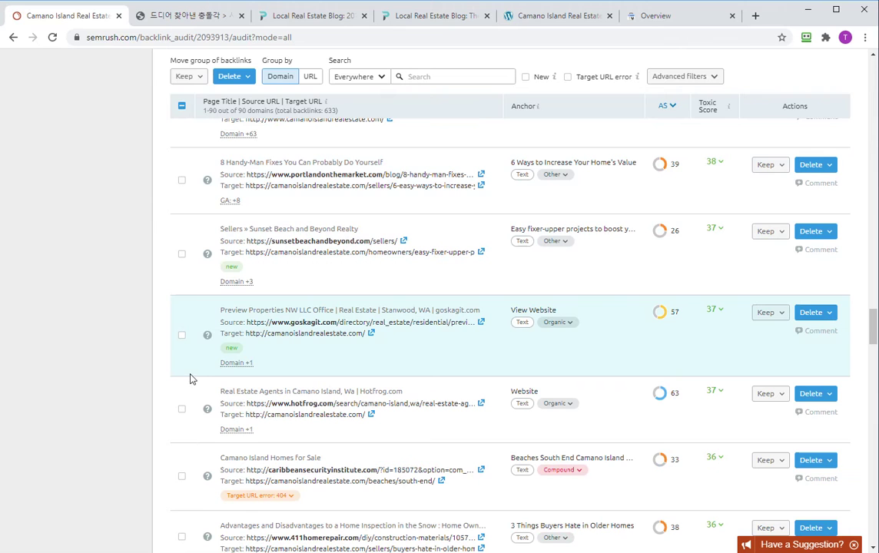
{"action": "scroll", "coordinate": [200, 338], "scroll_direction": "down", "scroll_amount": 2}
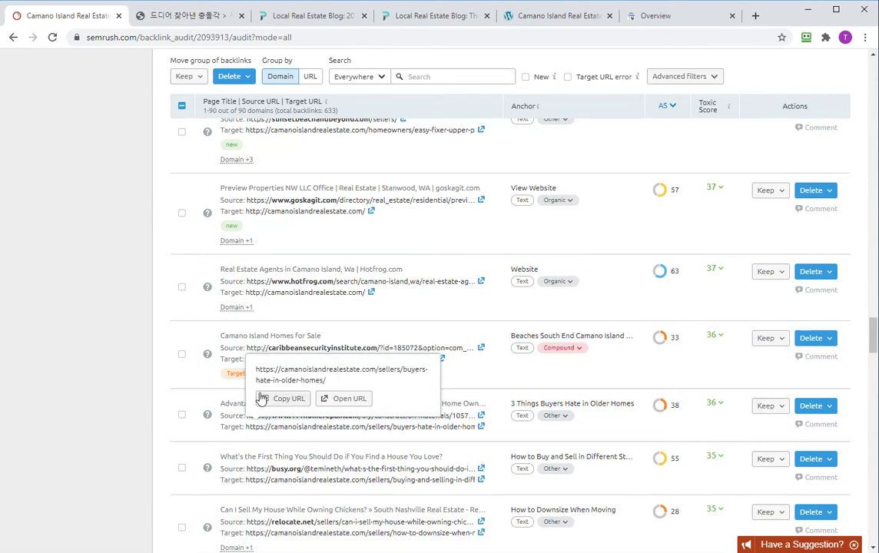
{"action": "scroll", "coordinate": [127, 365], "scroll_direction": "down", "scroll_amount": 3}
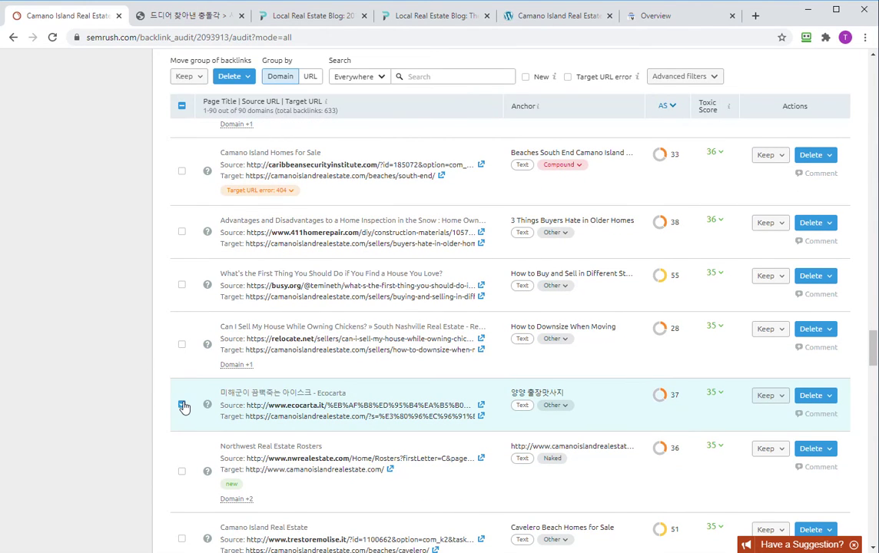
Check the remaining backlinks for spam and move all selected ones to the Disavow list as whole domains.
{"action": "scroll", "coordinate": [164, 369], "scroll_direction": "down", "scroll_amount": 3}
{"action": "scroll", "coordinate": [158, 361], "scroll_direction": "down", "scroll_amount": 9}
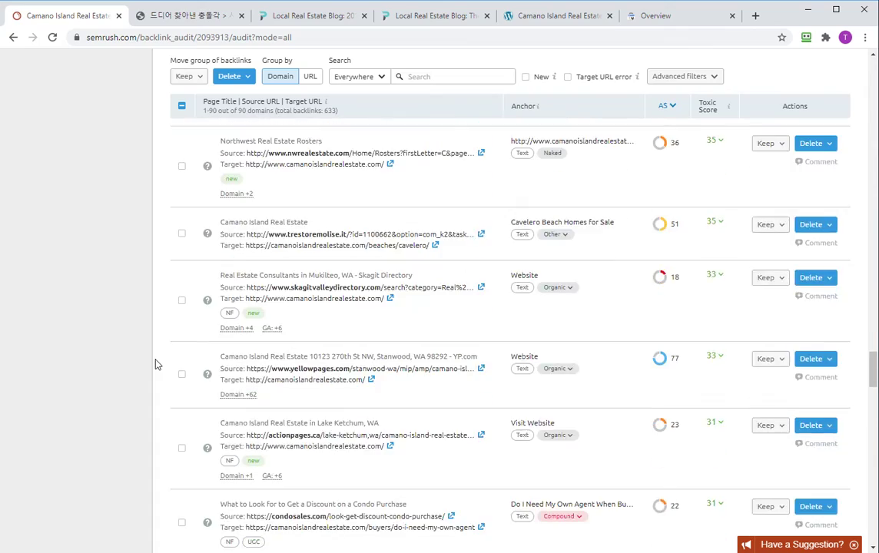
{"action": "scroll", "coordinate": [152, 370], "scroll_direction": "down", "scroll_amount": 6}
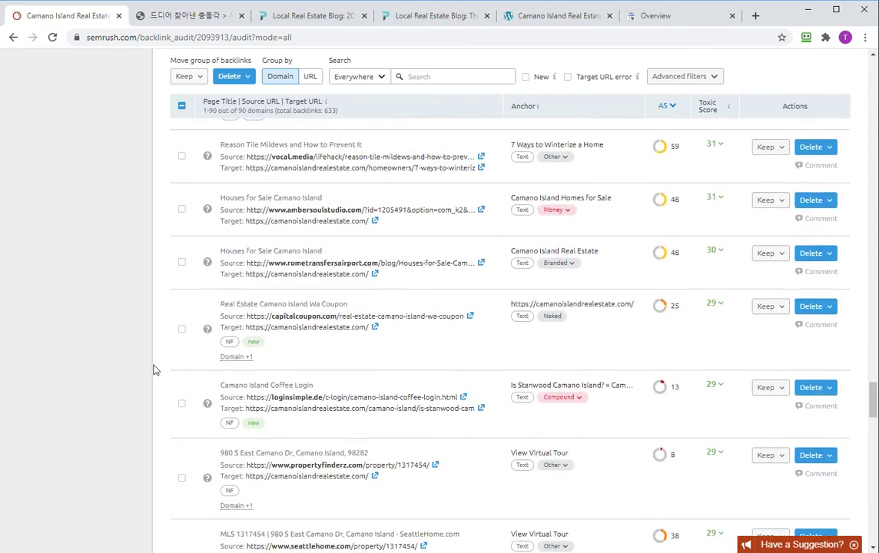
{"action": "scroll", "coordinate": [141, 398], "scroll_direction": "down", "scroll_amount": 8}
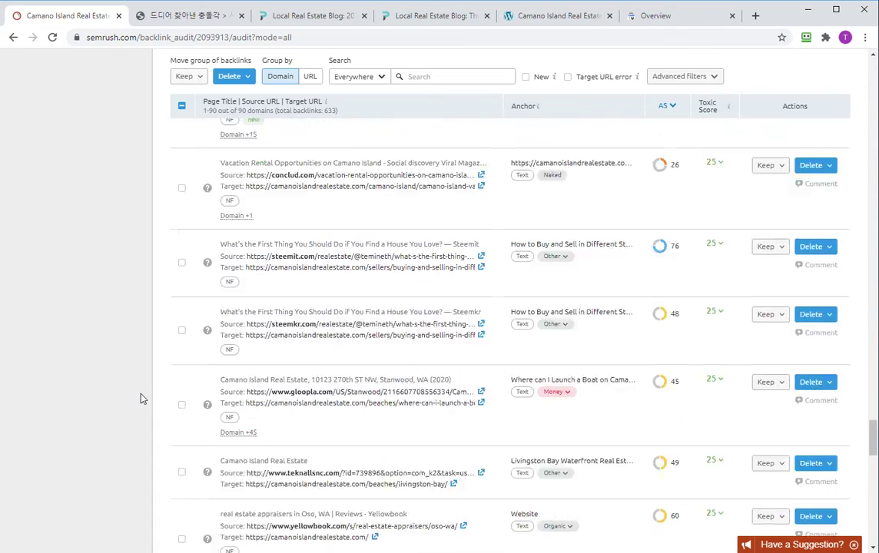
{"action": "scroll", "coordinate": [170, 384], "scroll_direction": "down", "scroll_amount": 6}
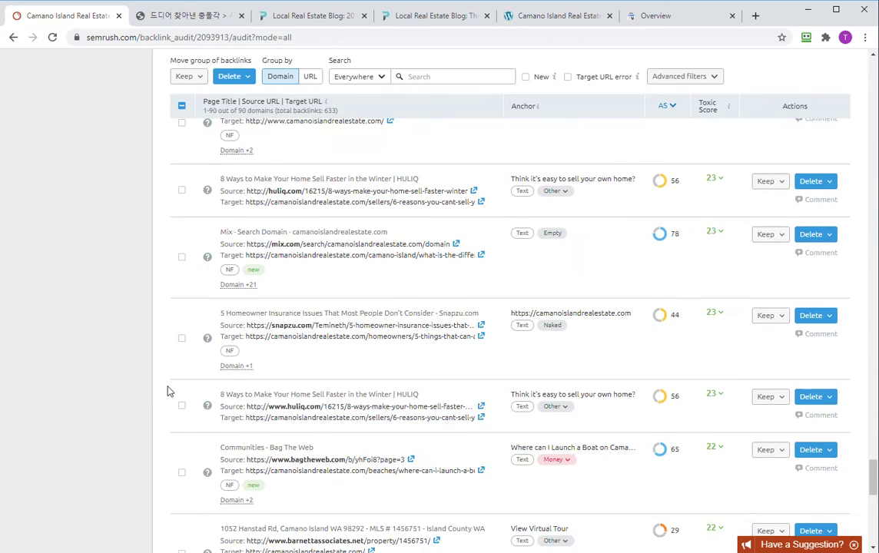
{"action": "scroll", "coordinate": [190, 419], "scroll_direction": "down", "scroll_amount": 4}
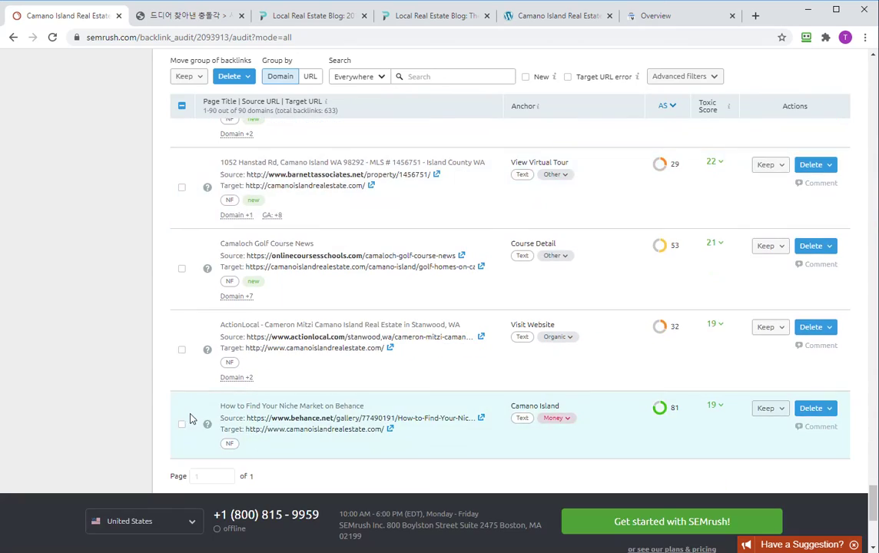
{"action": "scroll", "coordinate": [190, 416], "scroll_direction": "up", "scroll_amount": 15}
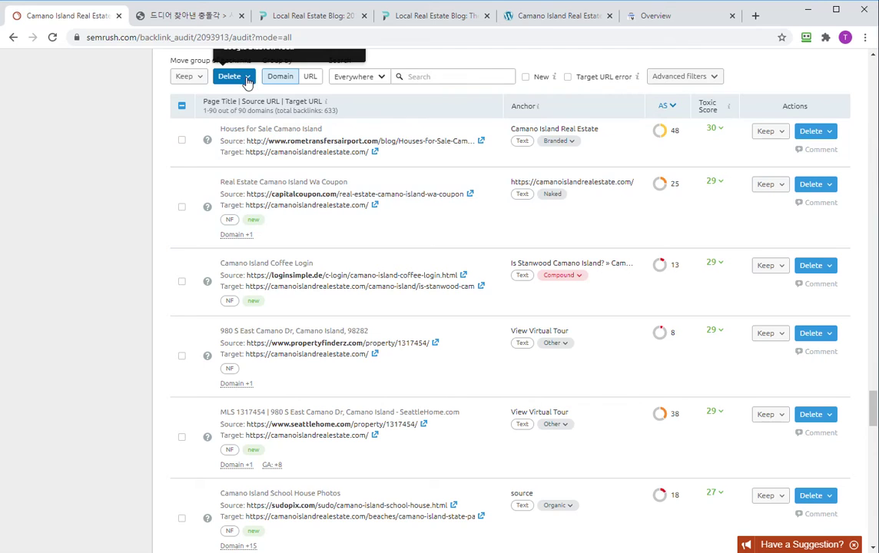
{"action": "left_click", "coordinate": [231, 76]}
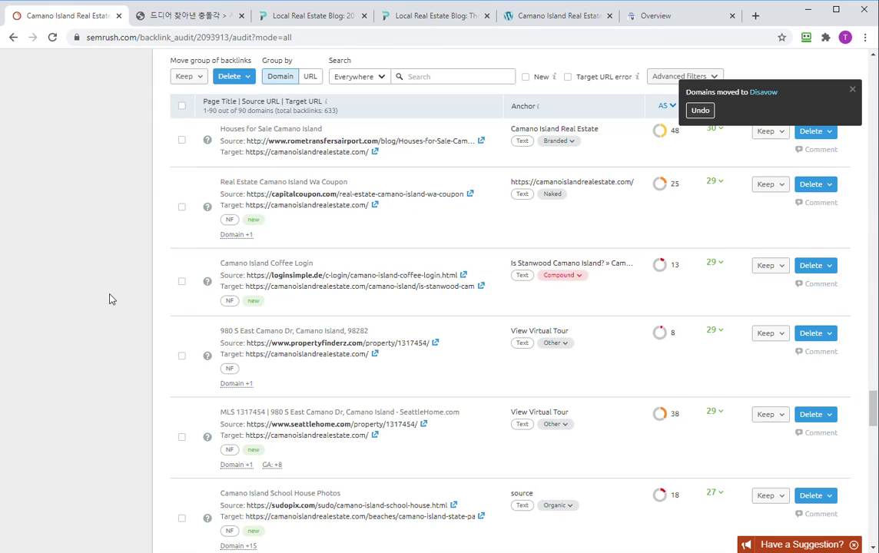
Open the Disavow list of the Camano Island Real Estate backlink audit.
{"action": "scroll", "coordinate": [112, 299], "scroll_direction": "down", "scroll_amount": 15}
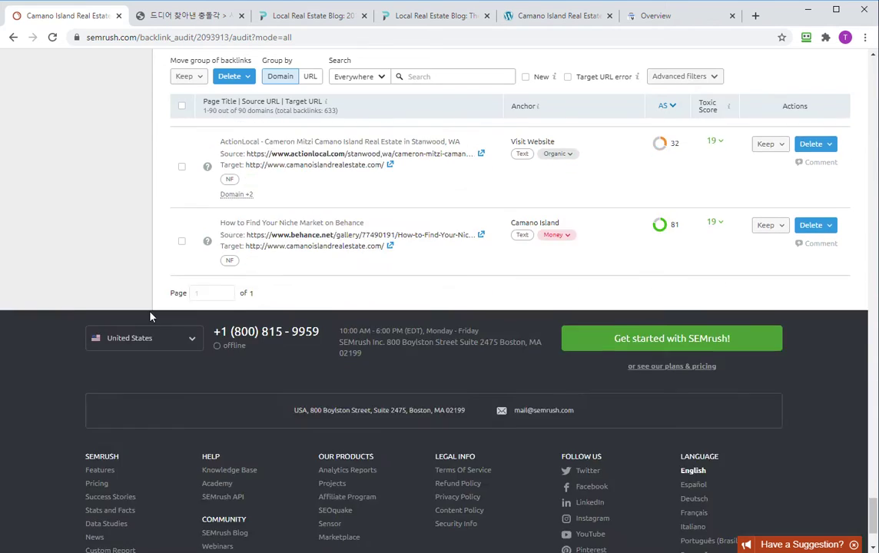
{"action": "scroll", "coordinate": [153, 315], "scroll_direction": "up", "scroll_amount": 10}
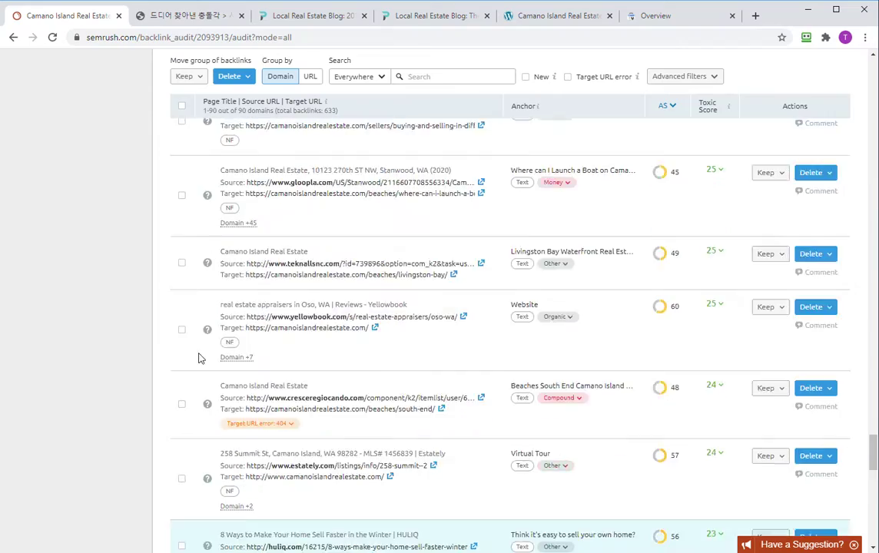
{"action": "scroll", "coordinate": [198, 357], "scroll_direction": "up", "scroll_amount": 10}
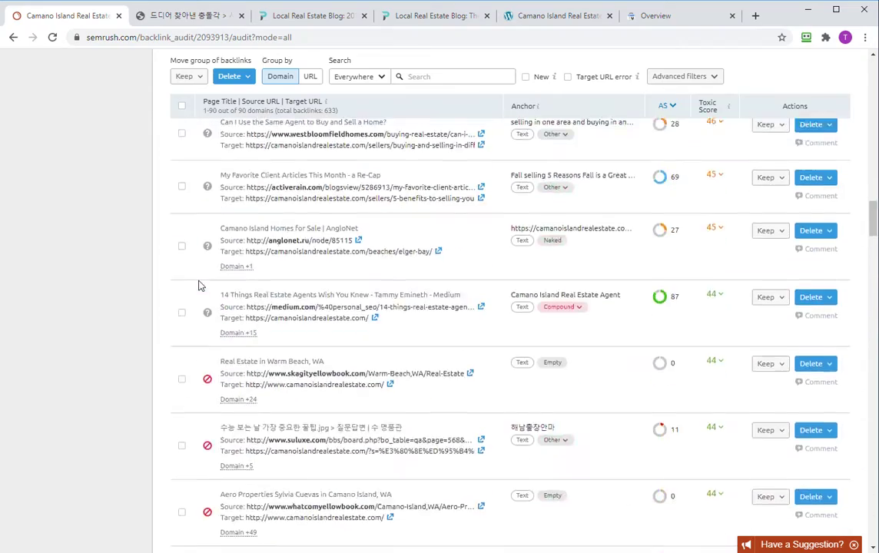
{"action": "scroll", "coordinate": [199, 277], "scroll_direction": "up", "scroll_amount": 10}
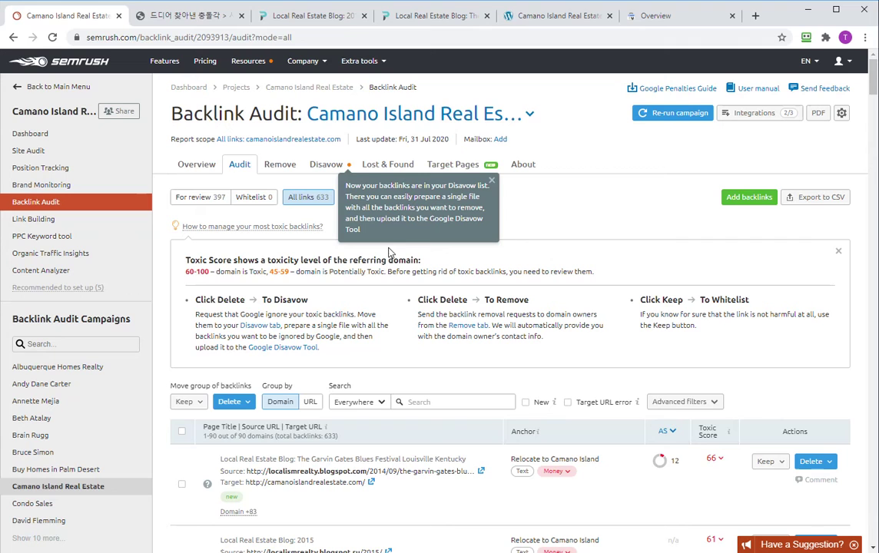
{"action": "left_click", "coordinate": [326, 164]}
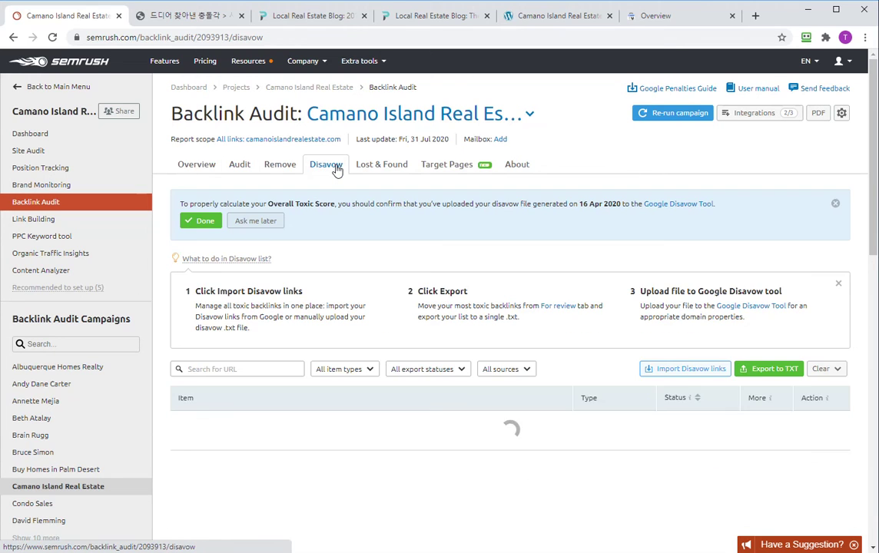
Review the statuses of the disavowed domains and export the Disavow list to a TXT file.
{"action": "scroll", "coordinate": [297, 260], "scroll_direction": "down", "scroll_amount": 7}
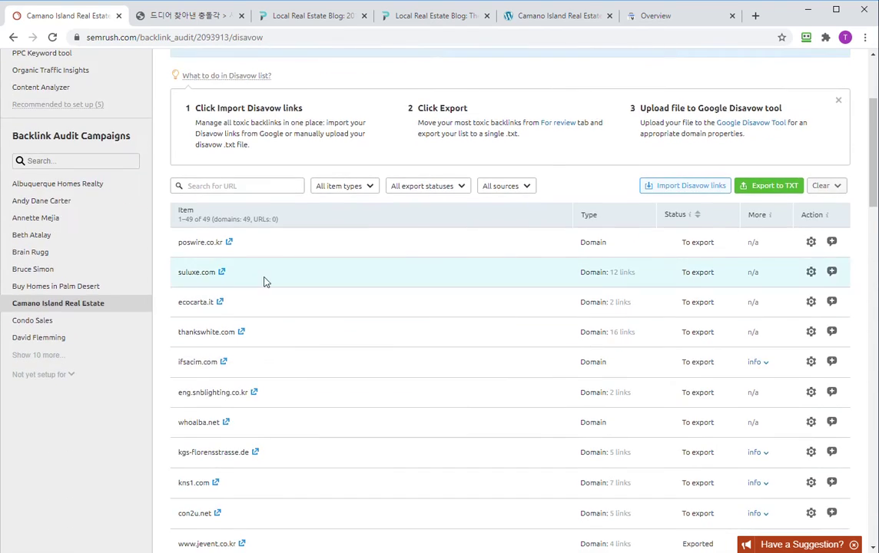
{"action": "scroll", "coordinate": [265, 379], "scroll_direction": "down", "scroll_amount": 15}
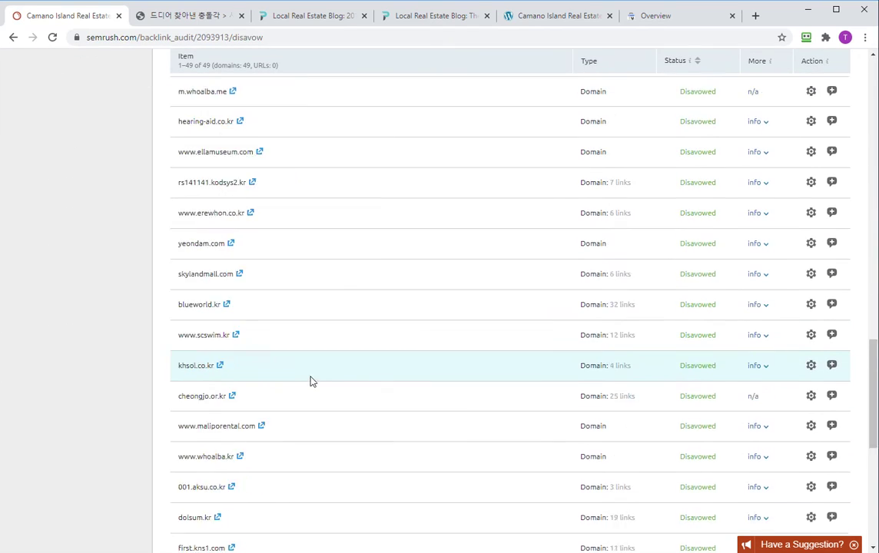
{"action": "scroll", "coordinate": [460, 430], "scroll_direction": "up", "scroll_amount": 8}
{"action": "scroll", "coordinate": [706, 449], "scroll_direction": "up", "scroll_amount": 8}
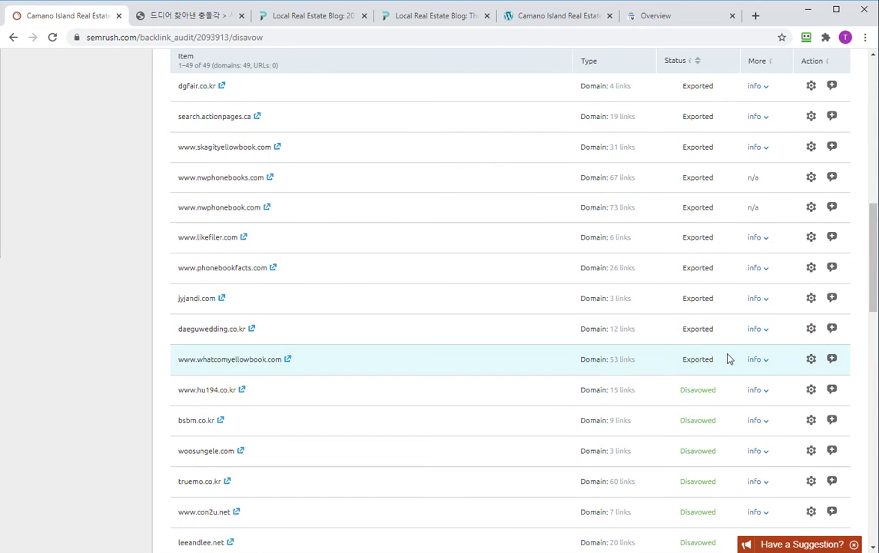
{"action": "scroll", "coordinate": [723, 357], "scroll_direction": "up", "scroll_amount": 6}
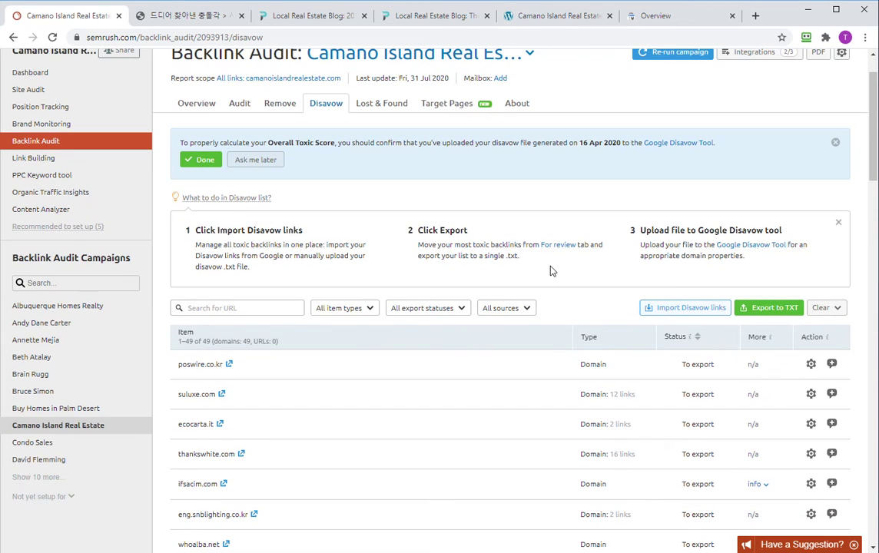
{"action": "left_click", "coordinate": [767, 309]}
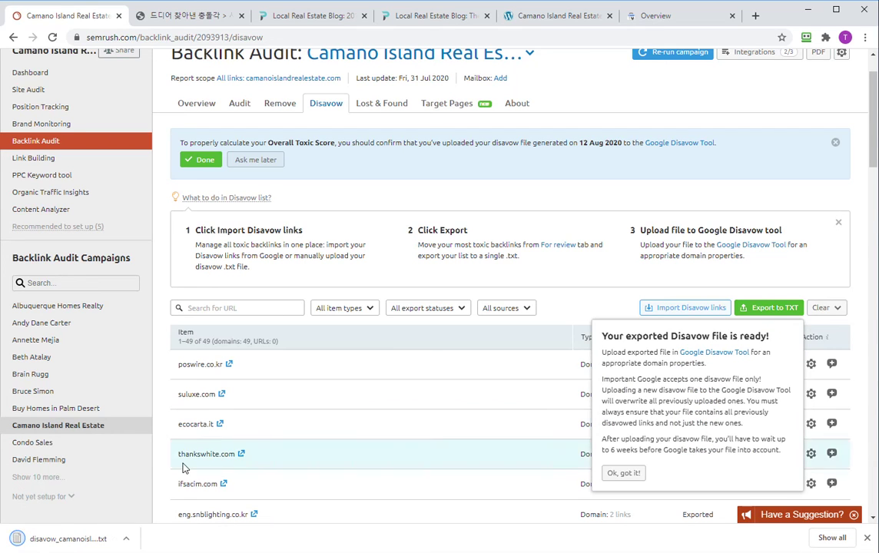
Open the exported disavow text file in Notepad, look through its domain entries and return to the browser.
{"action": "left_click", "coordinate": [126, 539]}
{"action": "left_click", "coordinate": [170, 497]}
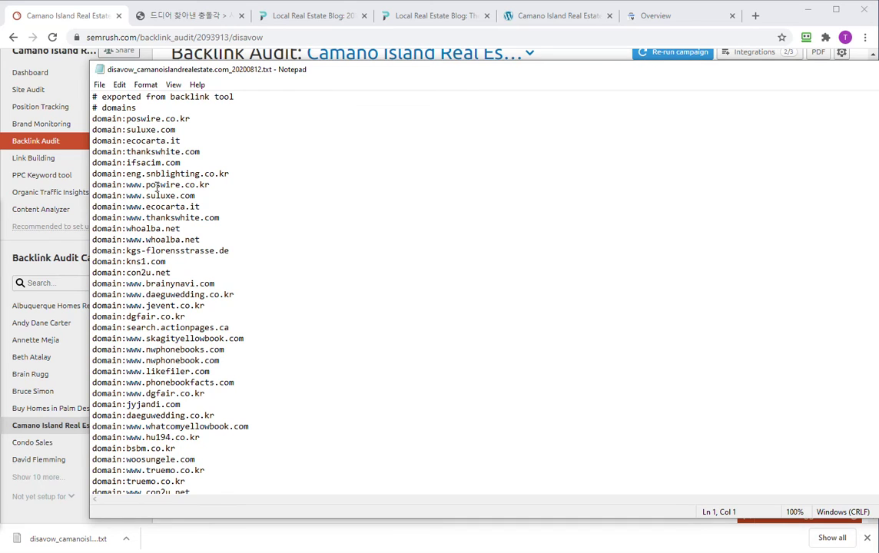
{"action": "scroll", "coordinate": [157, 177], "scroll_direction": "down", "scroll_amount": 11}
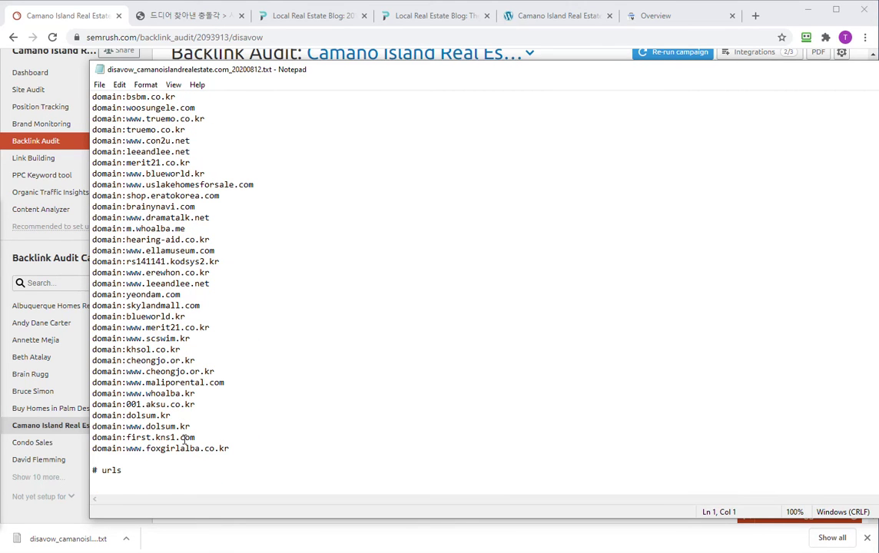
{"action": "scroll", "coordinate": [164, 465], "scroll_direction": "up", "scroll_amount": 11}
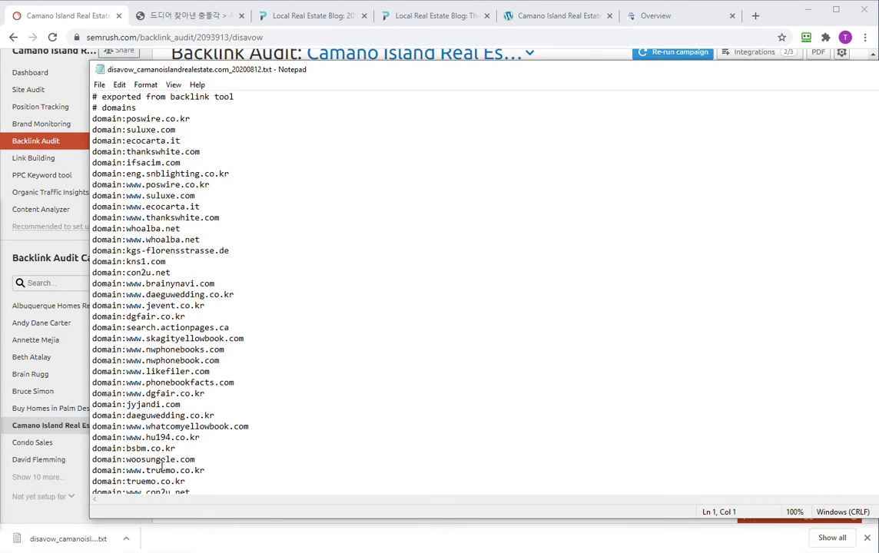
{"action": "left_click_drag", "start_coordinate": [429, 71], "coordinate": [0, 111]}
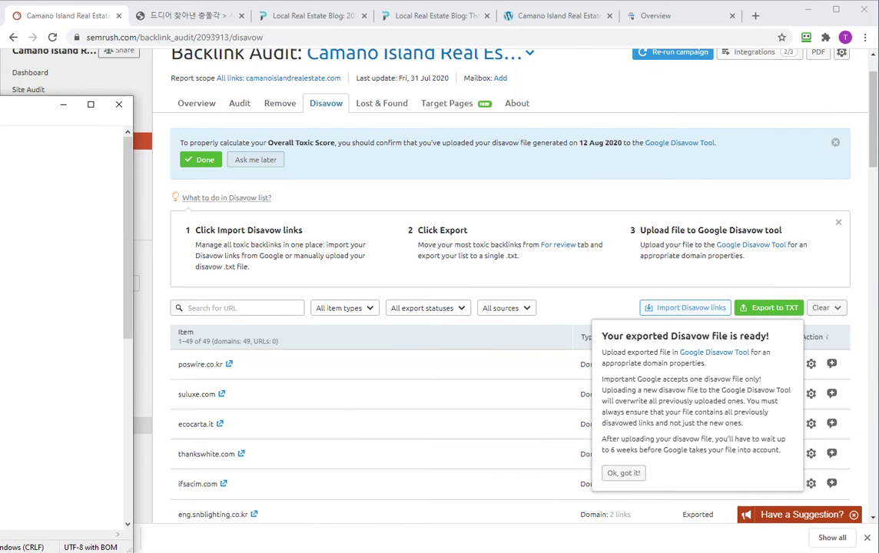
{"action": "left_click", "coordinate": [137, 280]}
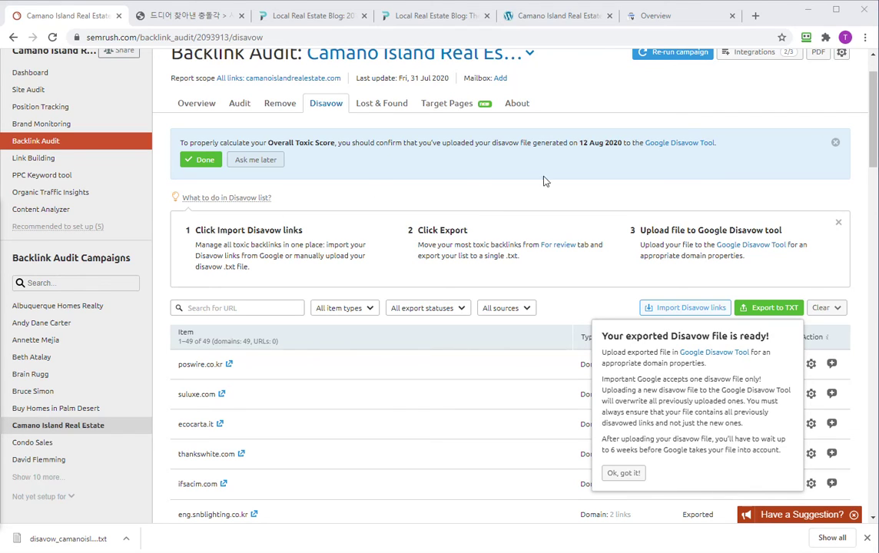
{"action": "left_click", "coordinate": [714, 353]}
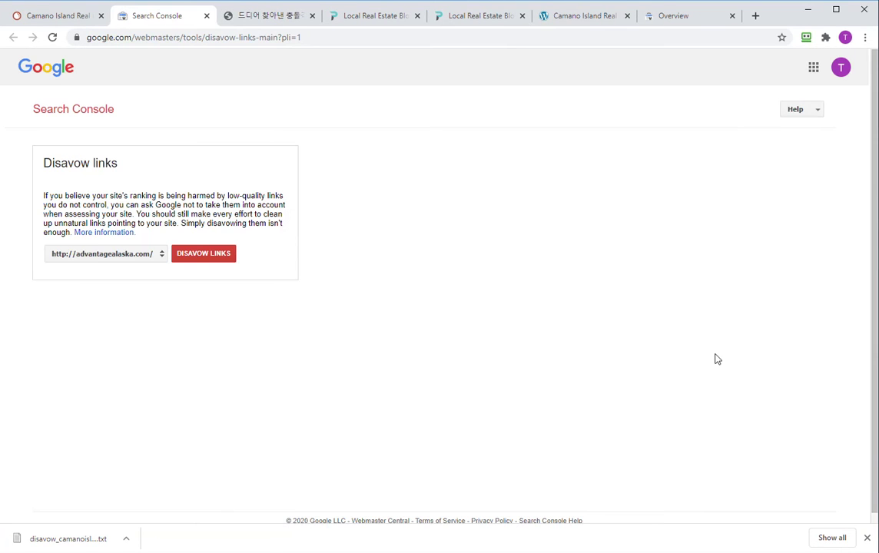
{"action": "left_click", "coordinate": [126, 253]}
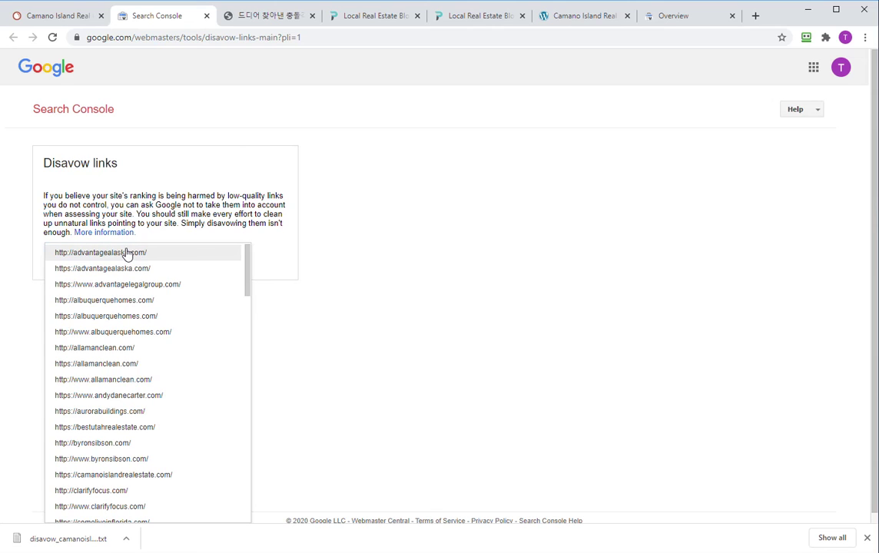
{"action": "scroll", "coordinate": [154, 350], "scroll_direction": "down", "scroll_amount": 1}
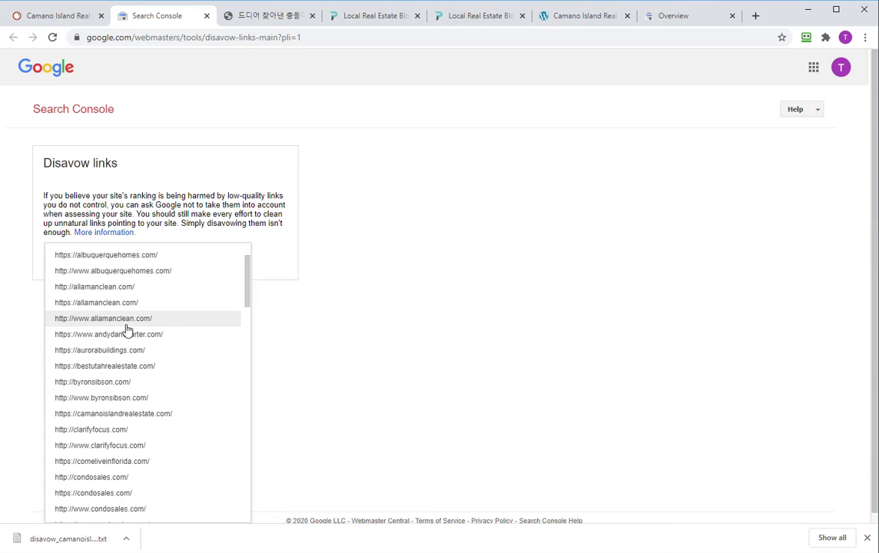
{"action": "left_click", "coordinate": [135, 417]}
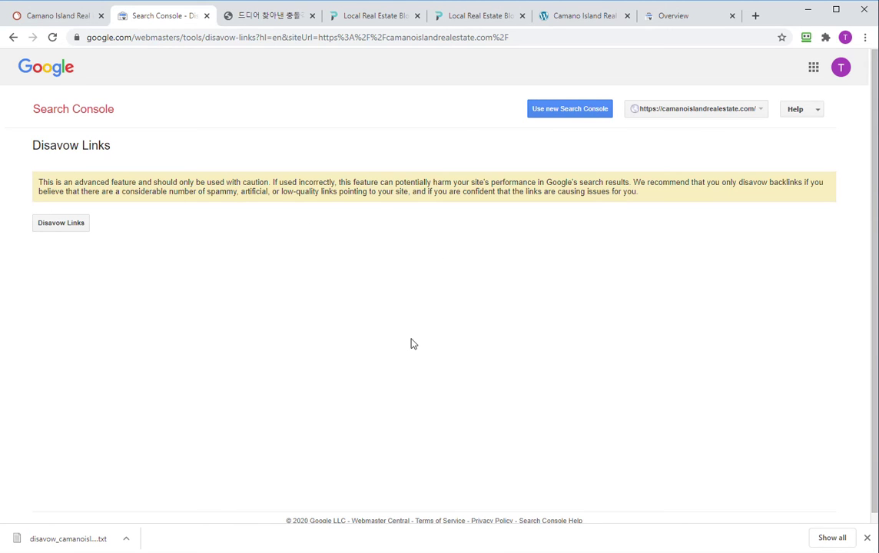
Read the caution about disavowing backlinks and open the file upload dialog for the Camano Island site.
{"action": "left_click_drag", "start_coordinate": [208, 183], "coordinate": [193, 207]}
{"action": "left_click", "coordinate": [473, 197]}
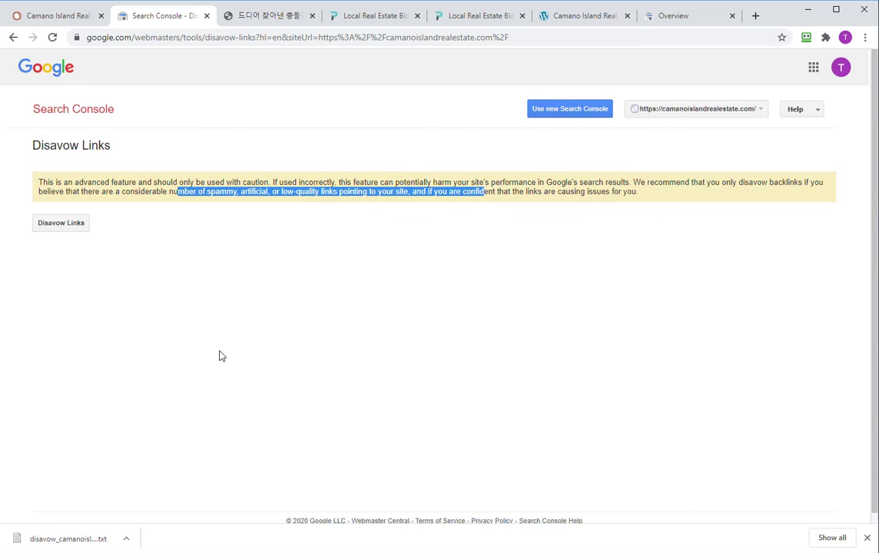
{"action": "left_click", "coordinate": [65, 227]}
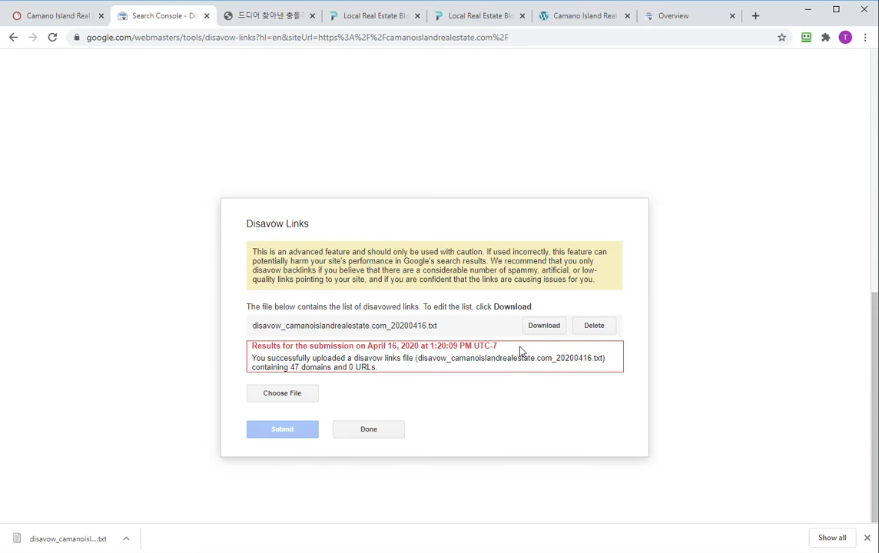
Submit disavow_camanoislandrealestate.com_20200812.txt from the Downloads folder, overriding the existing disavow file, and finish the upload.
{"action": "left_click", "coordinate": [297, 398]}
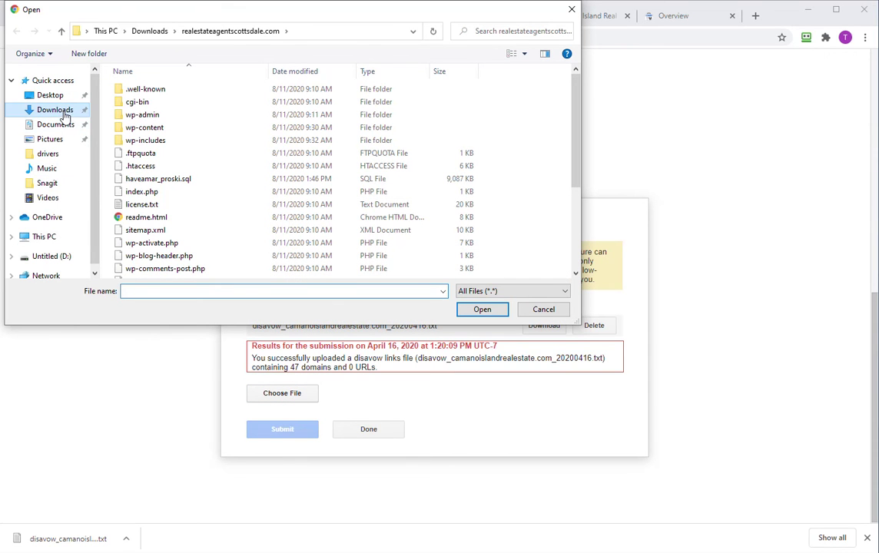
{"action": "left_click", "coordinate": [55, 110]}
{"action": "left_click", "coordinate": [196, 106]}
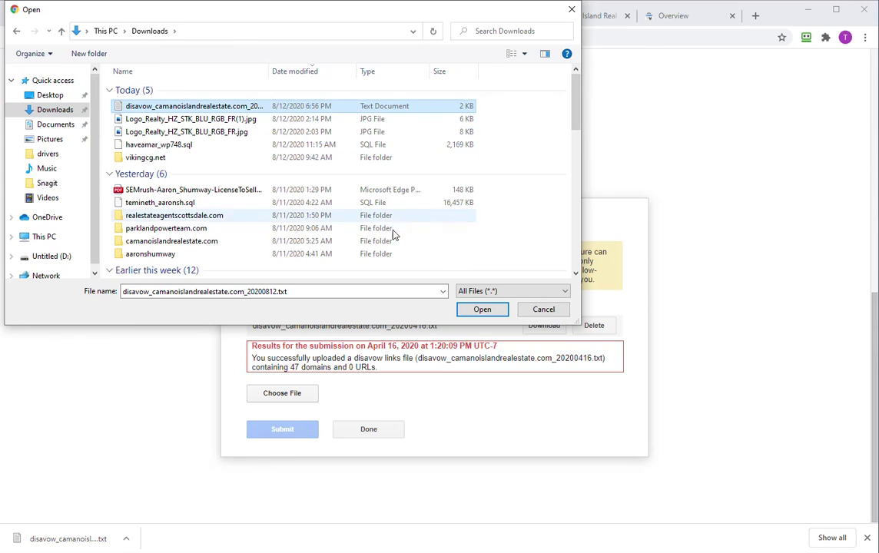
{"action": "left_click", "coordinate": [494, 310]}
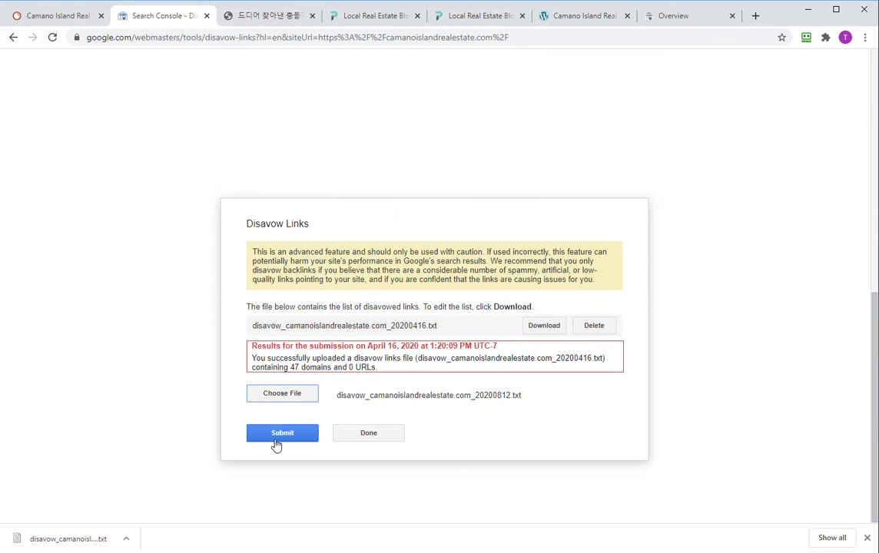
{"action": "left_click", "coordinate": [278, 441]}
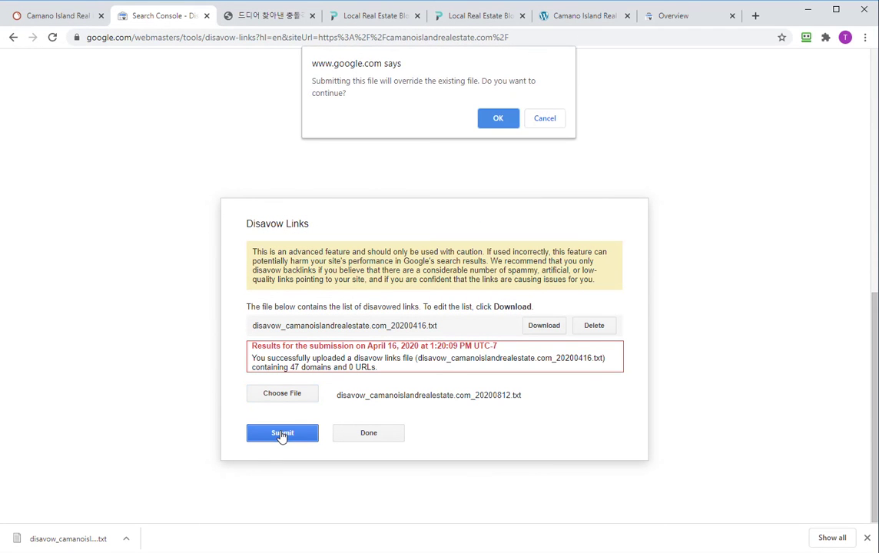
{"action": "left_click", "coordinate": [498, 119]}
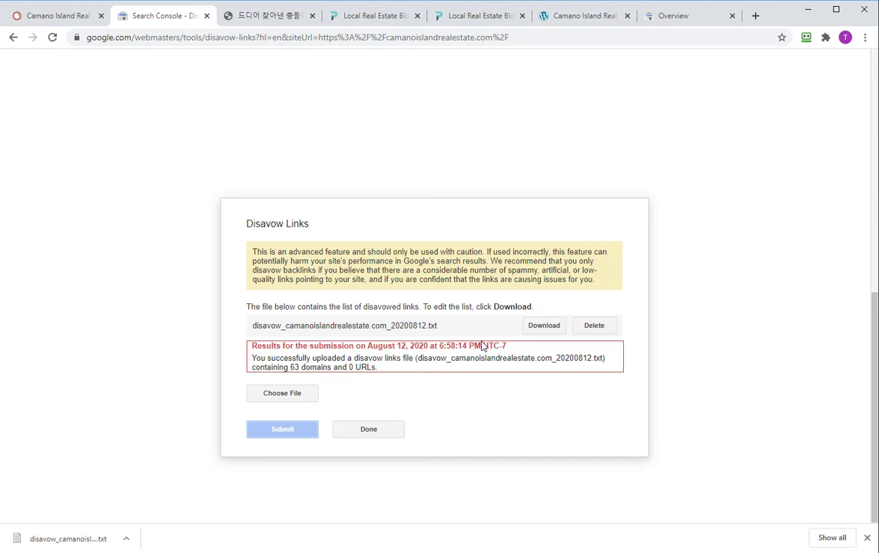
{"action": "left_click", "coordinate": [371, 430]}
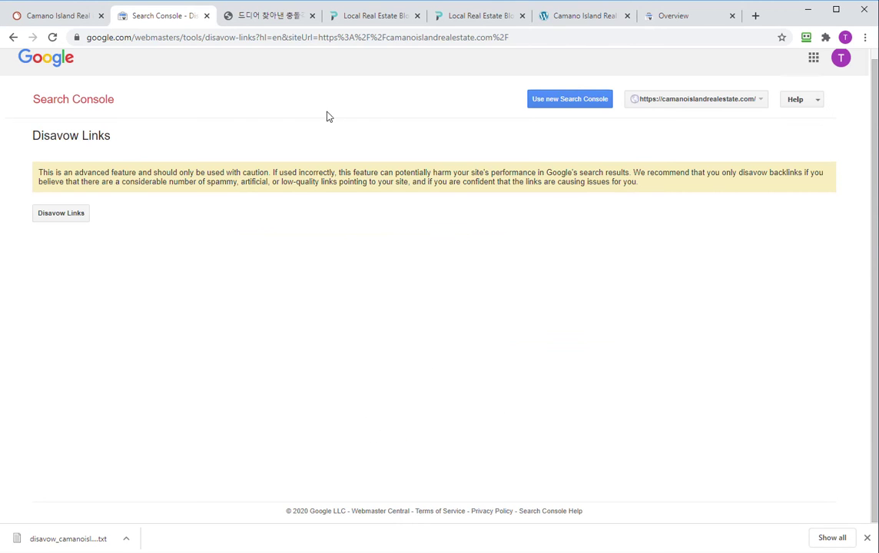
Return to the Semrush Disavow list, dismiss the export notice and look through the exported domains.
{"action": "left_click", "coordinate": [59, 17]}
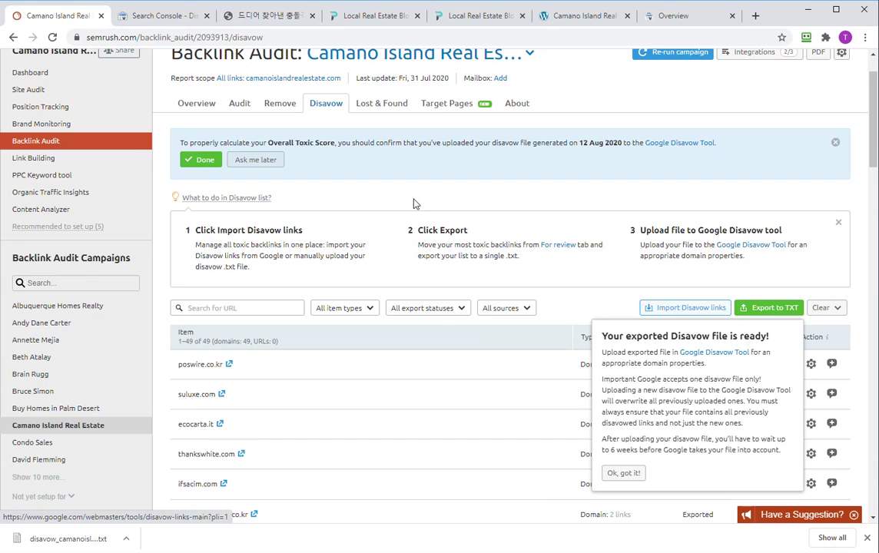
{"action": "left_click", "coordinate": [624, 471]}
{"action": "scroll", "coordinate": [364, 390], "scroll_direction": "down", "scroll_amount": 1}
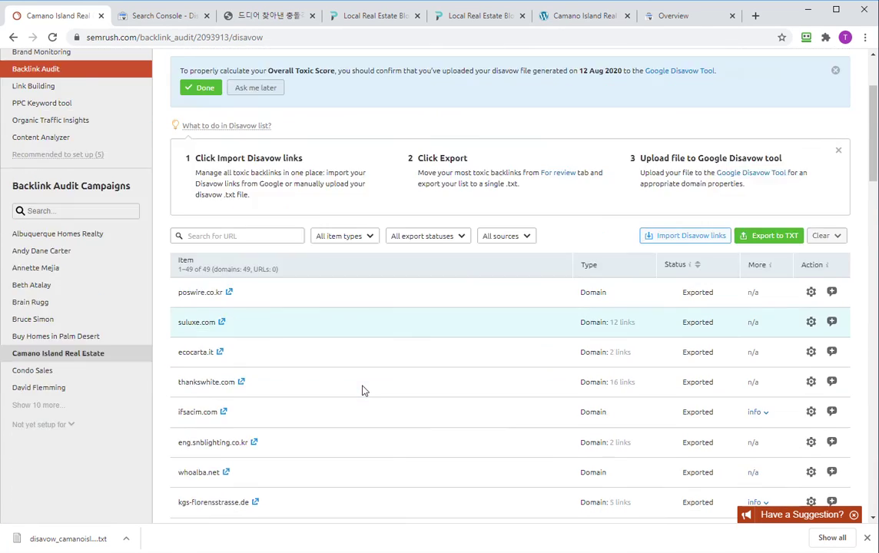
{"action": "scroll", "coordinate": [367, 394], "scroll_direction": "down", "scroll_amount": 10}
{"action": "scroll", "coordinate": [372, 392], "scroll_direction": "up", "scroll_amount": 8}
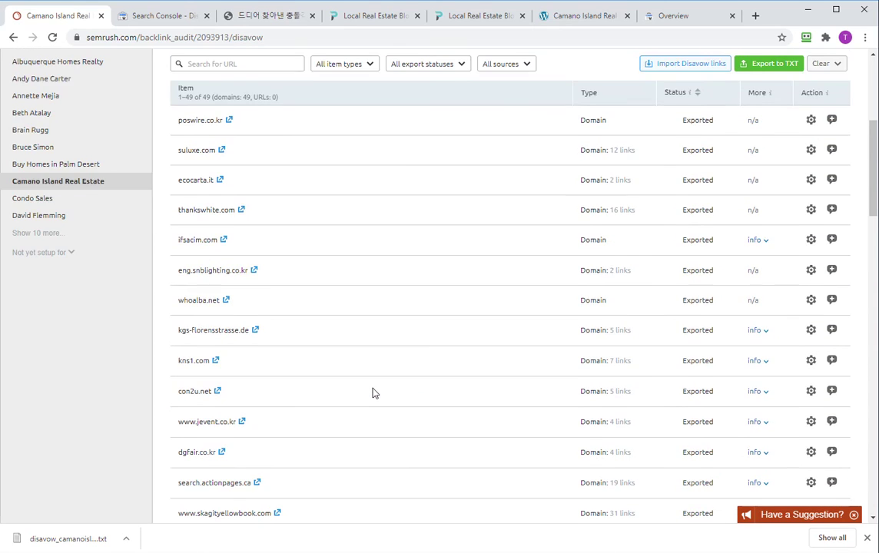
{"action": "scroll", "coordinate": [373, 393], "scroll_direction": "up", "scroll_amount": 4}
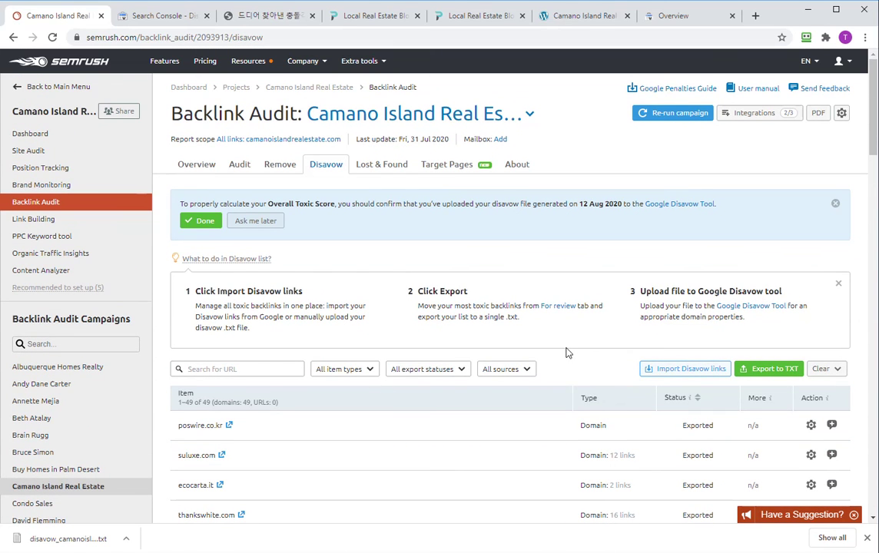
Confirm the disavow file upload, saving the note "Disavow file updated", and review the statuses of the listed domains.
{"action": "left_click", "coordinate": [203, 224]}
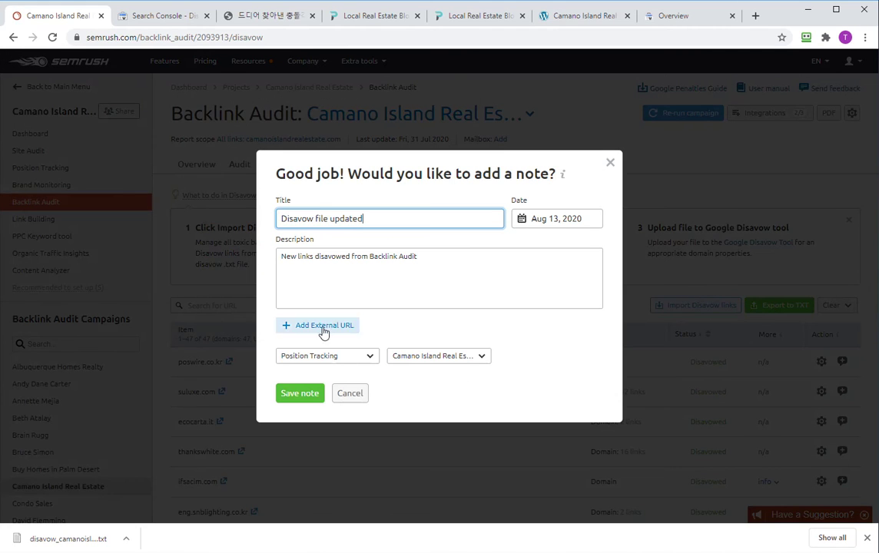
{"action": "left_click", "coordinate": [298, 395]}
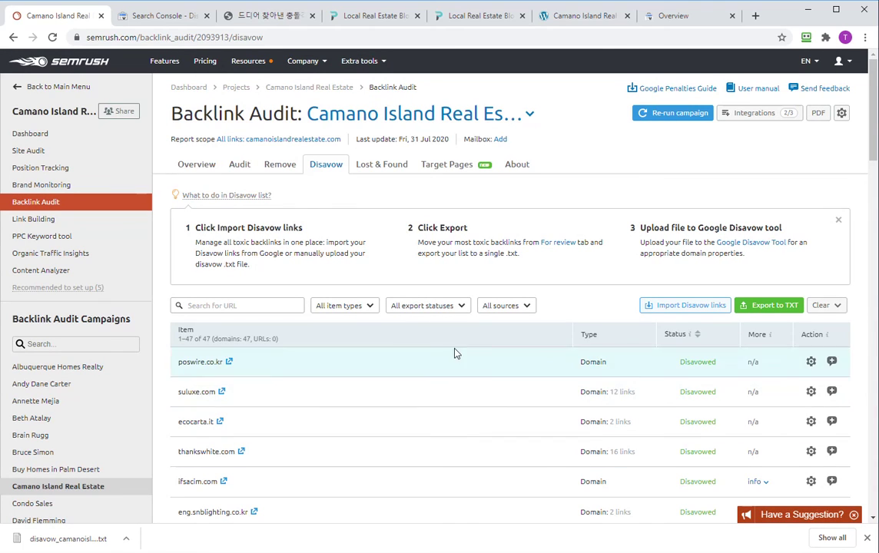
{"action": "scroll", "coordinate": [484, 380], "scroll_direction": "down", "scroll_amount": 10}
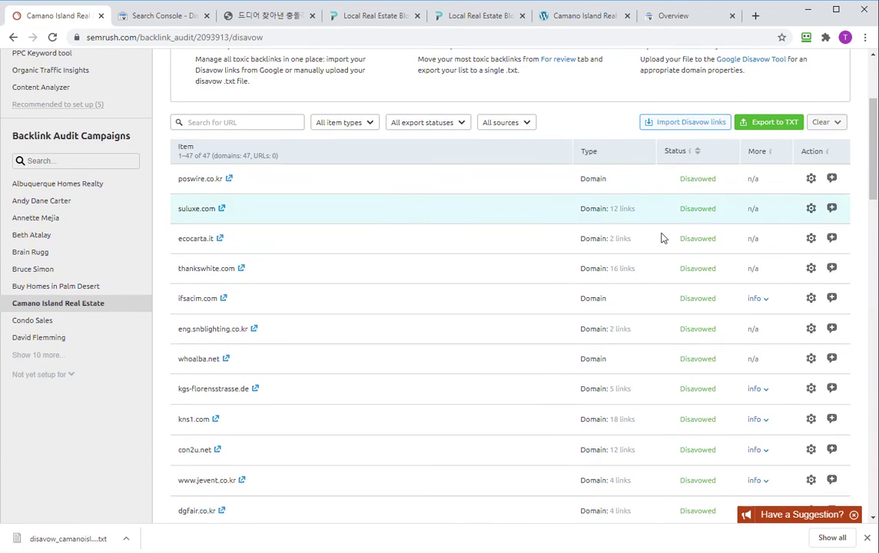
{"action": "scroll", "coordinate": [659, 341], "scroll_direction": "down", "scroll_amount": 5}
{"action": "scroll", "coordinate": [673, 350], "scroll_direction": "up", "scroll_amount": 20}
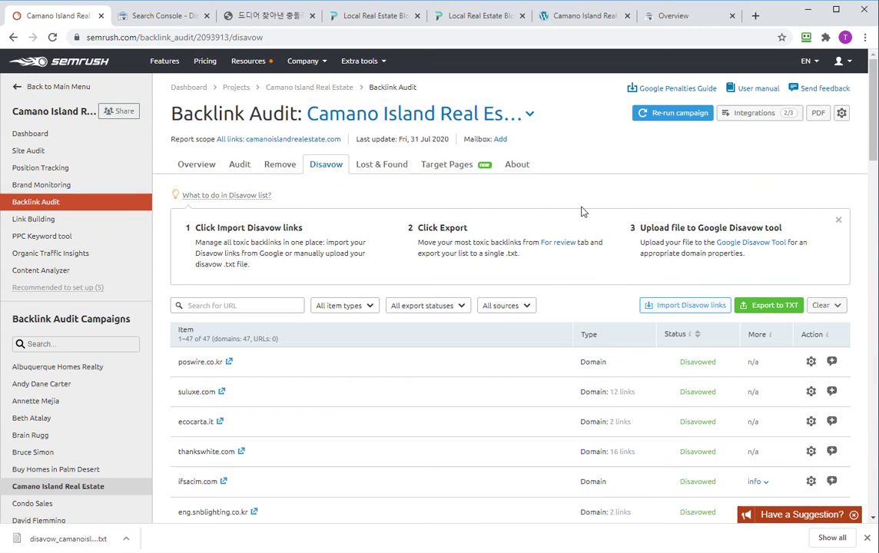
Open the backlink audit overview and examine the toxic score, disavowed domains, anchors and link attributes.
{"action": "left_click", "coordinate": [202, 167]}
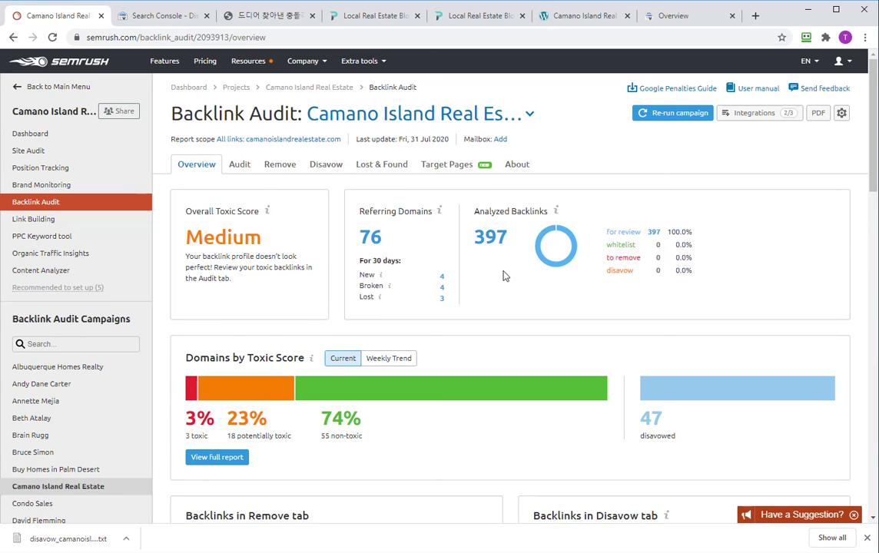
{"action": "scroll", "coordinate": [505, 330], "scroll_direction": "down", "scroll_amount": 8}
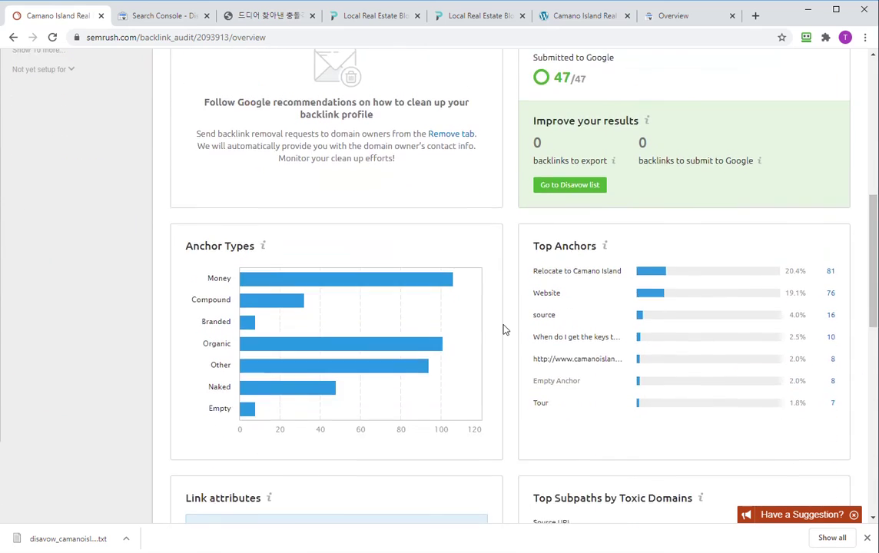
{"action": "scroll", "coordinate": [505, 330], "scroll_direction": "down", "scroll_amount": 3}
{"action": "scroll", "coordinate": [507, 329], "scroll_direction": "up", "scroll_amount": 8}
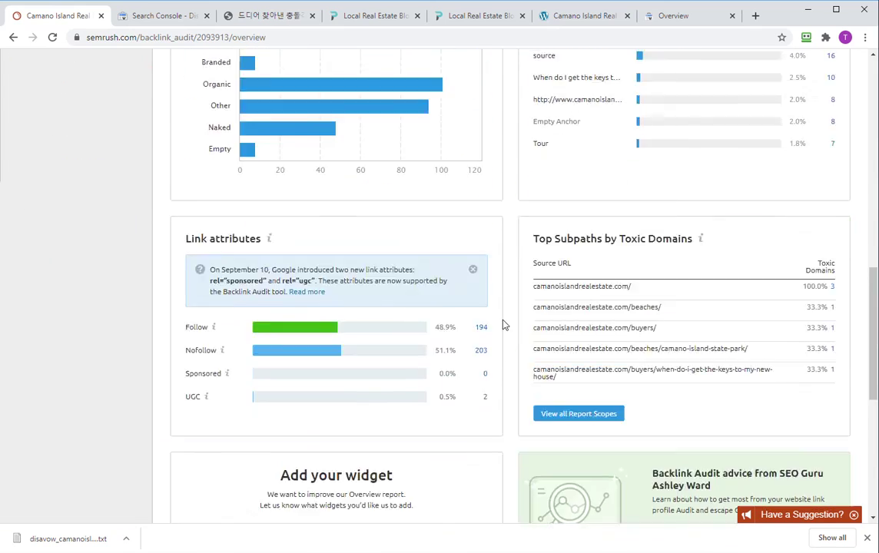
{"action": "scroll", "coordinate": [512, 327], "scroll_direction": "up", "scroll_amount": 3}
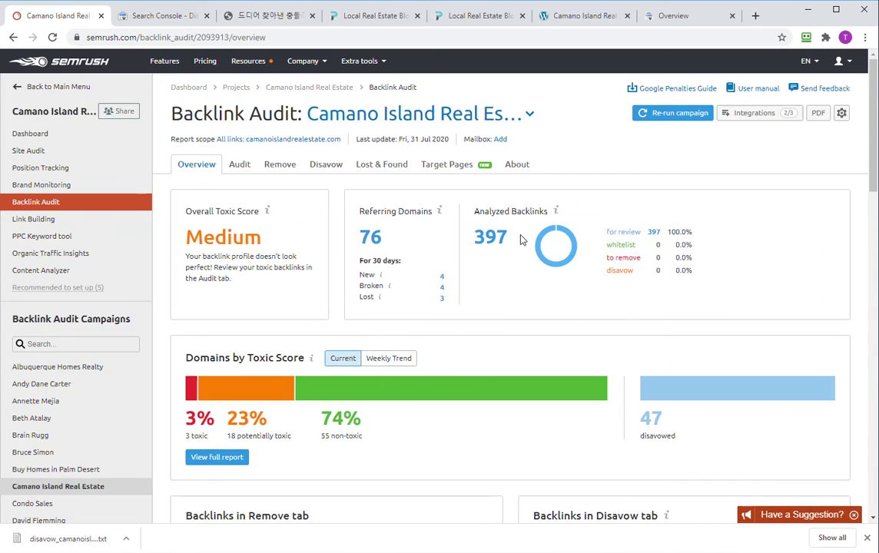